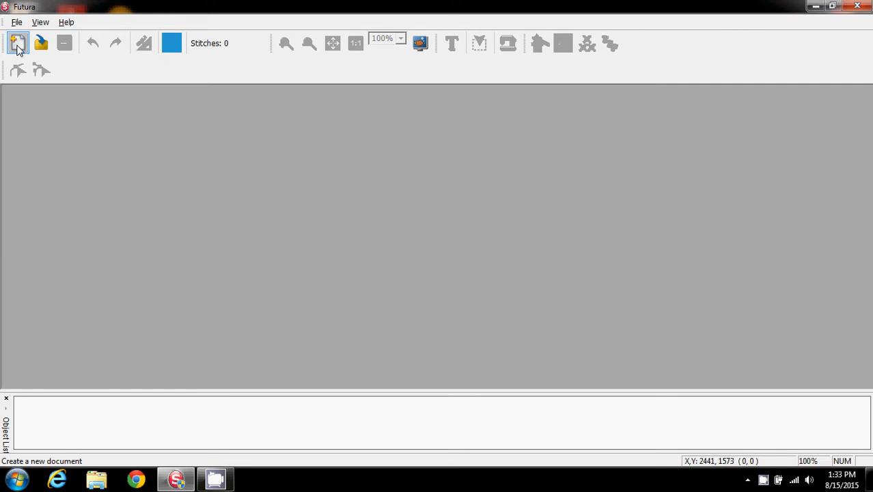
Create a new canvas and, in the Draw Package, a new bitmap measuring 4 by 4 inches.
click(18, 45)
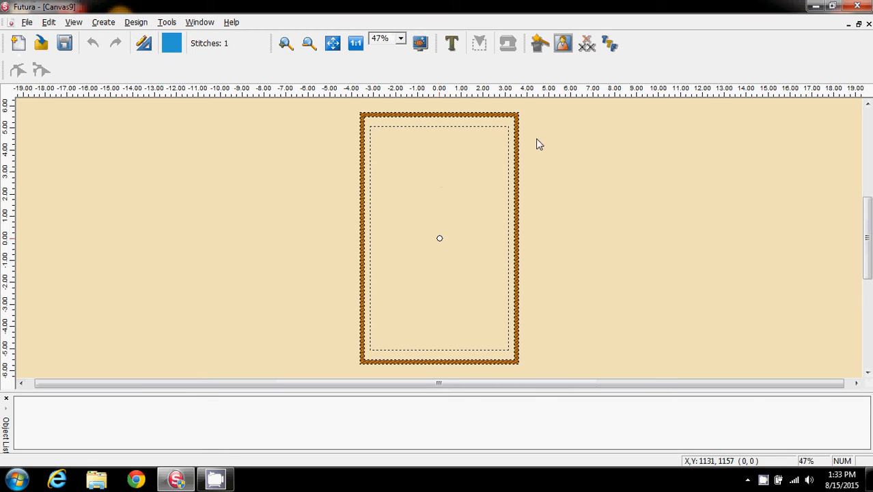
click(103, 22)
click(119, 134)
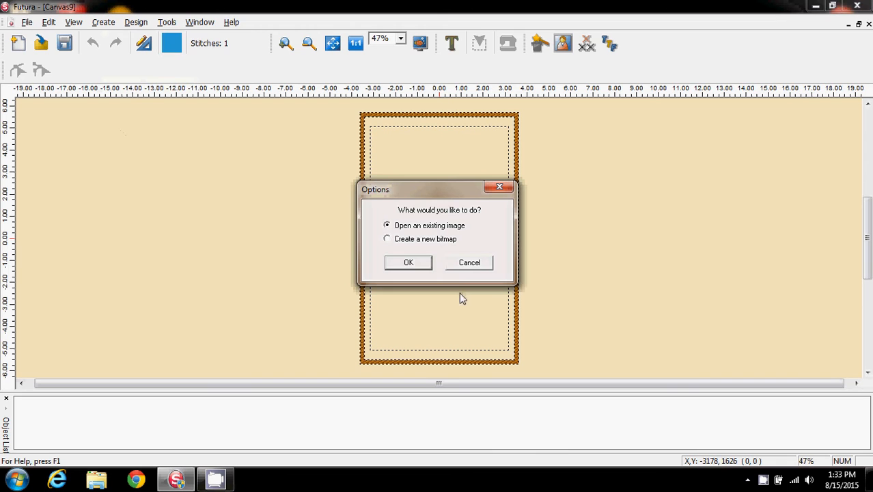
click(388, 239)
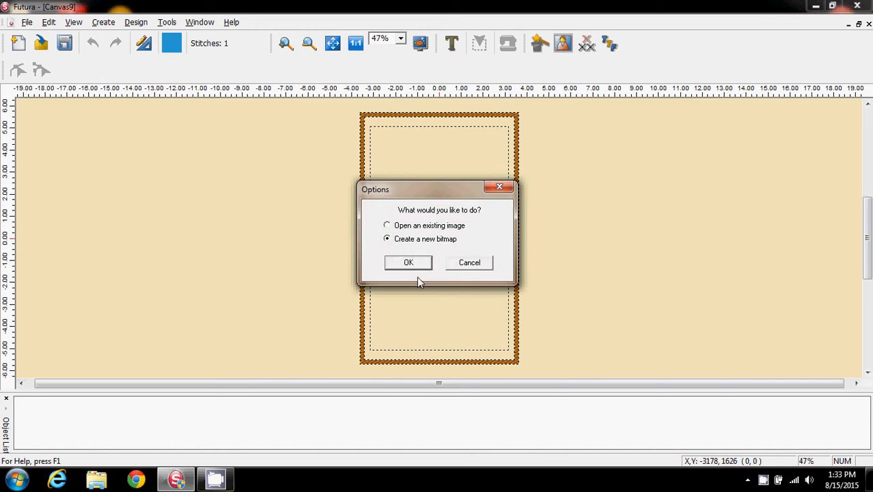
click(408, 264)
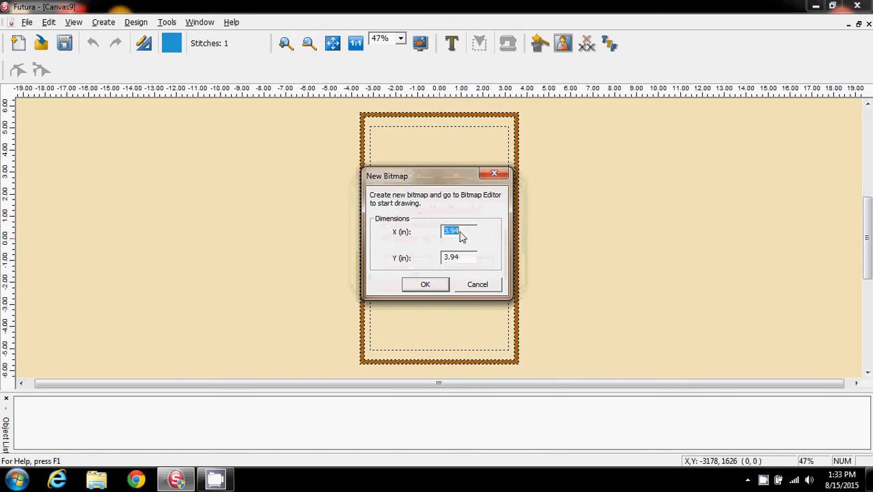
text(4)
key(Tab)
text(4)
click(425, 284)
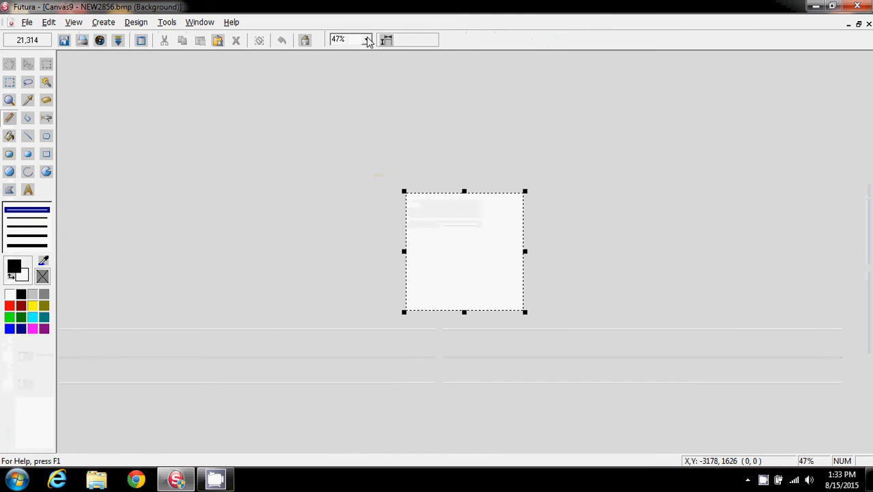
At 100% zoom, draw a solid blue horizontal rectangle in the upper-left part of the bitmap, ending at about 254,138.
click(366, 40)
click(346, 93)
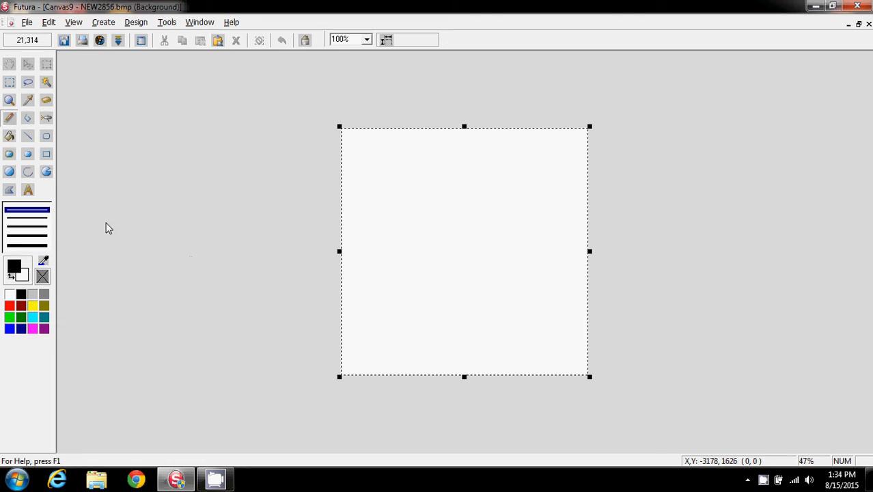
click(46, 155)
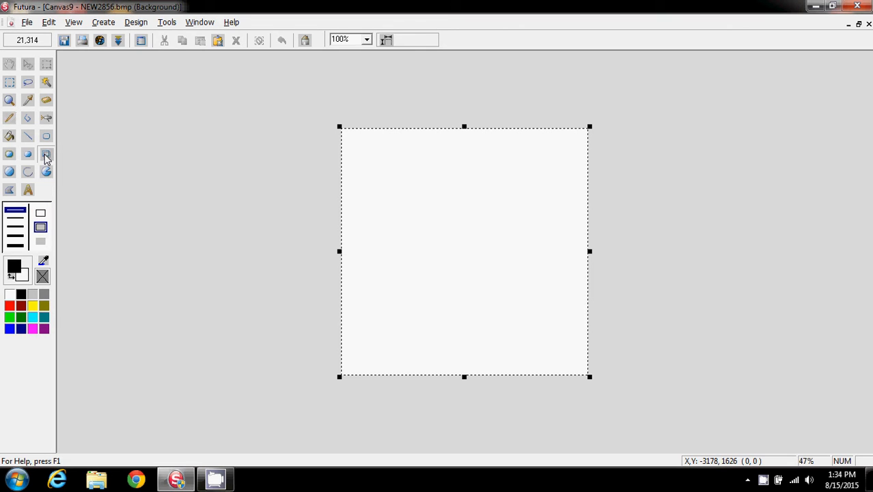
click(41, 243)
click(11, 332)
right_click(11, 332)
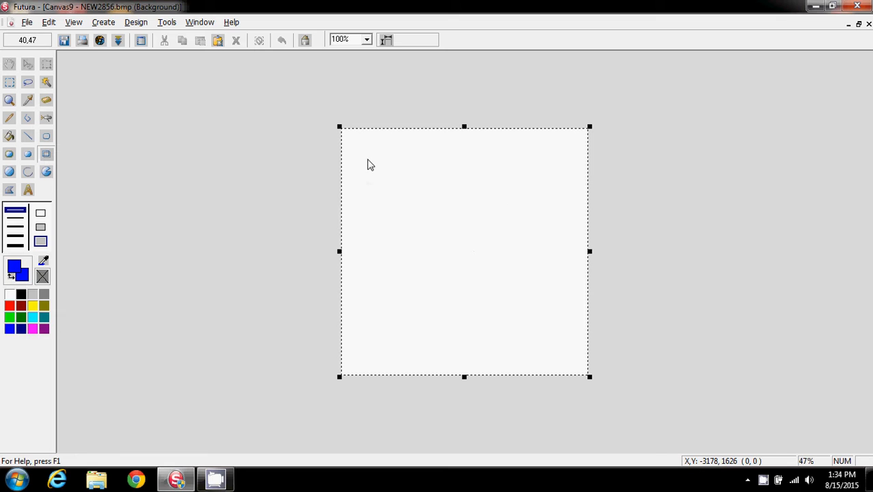
mouse_move(368, 164)
mouse_down()
mouse_move(392, 206)
mouse_move(458, 229)
mouse_move(507, 223)
mouse_up()
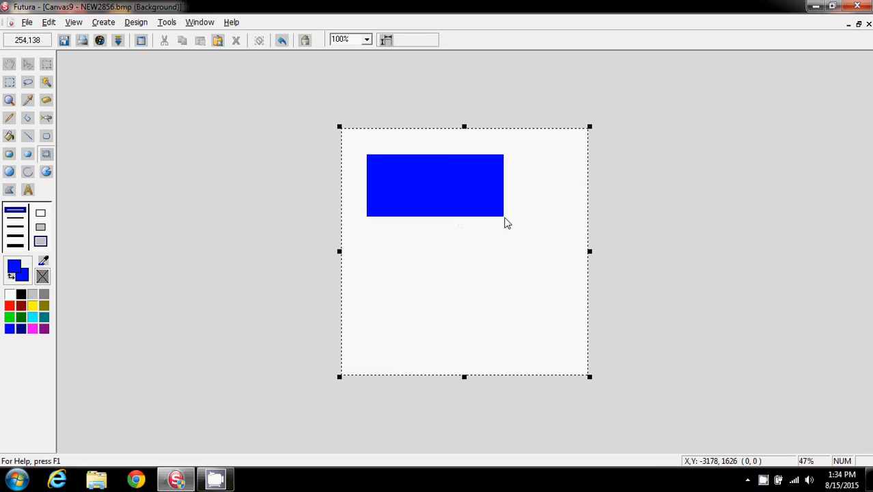
Draw a solid yellow square overlapping the blue rectangle's lower-right corner.
click(33, 307)
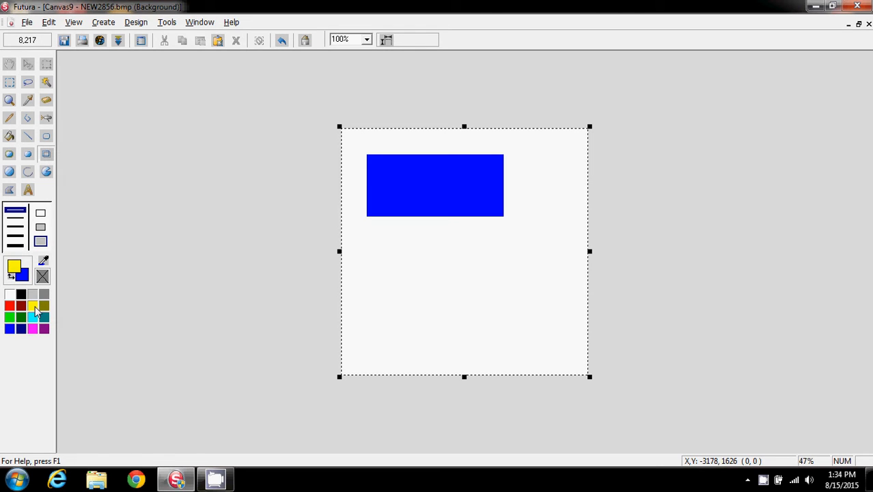
right_click(33, 307)
drag(466, 183, 503, 254)
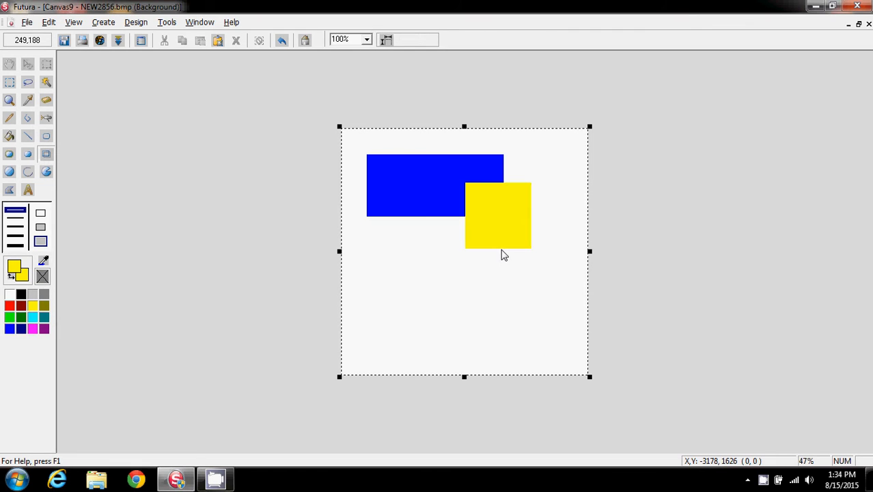
Draw a solid green circle overlapping the lower edge of the blue rectangle and the left side of the yellow square.
click(9, 319)
right_click(9, 321)
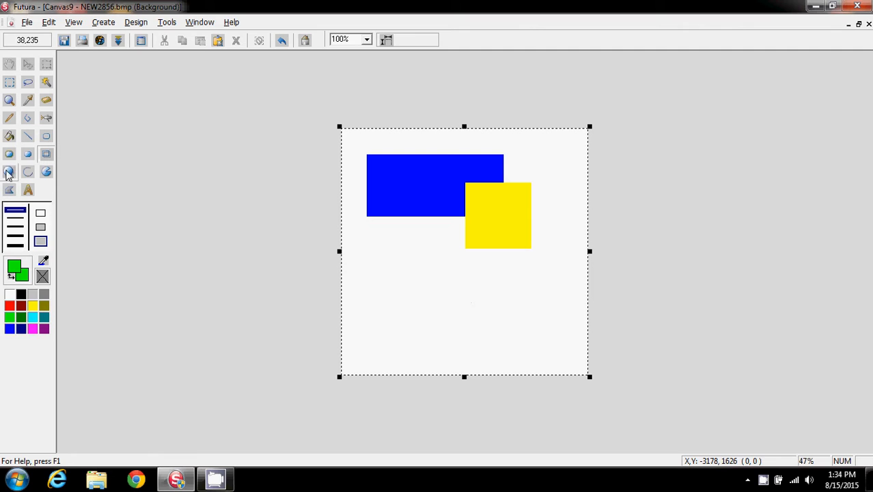
click(9, 171)
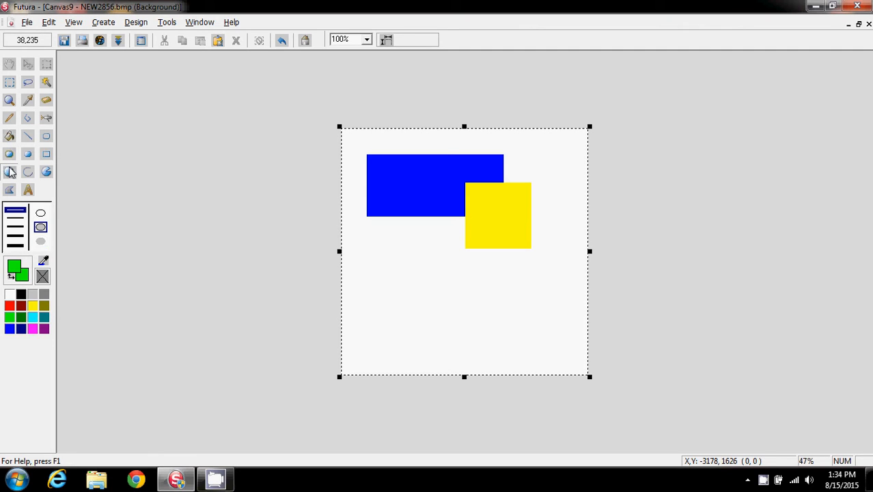
click(40, 243)
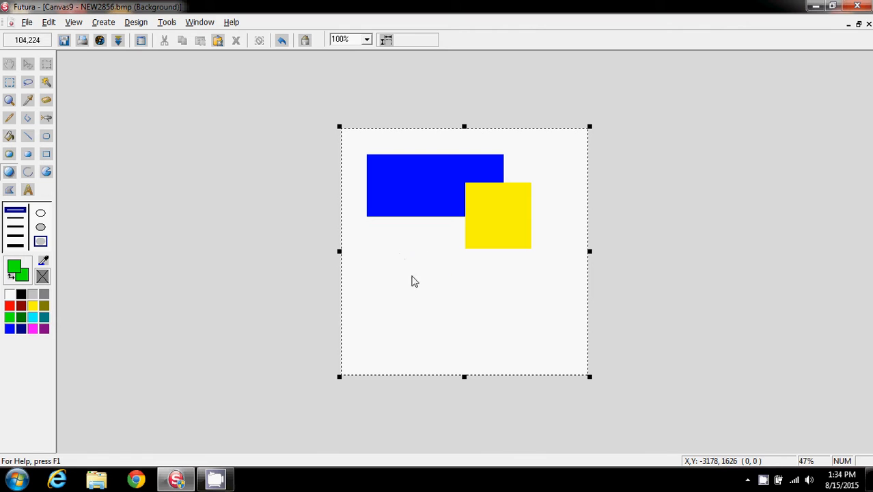
drag(417, 282, 484, 209)
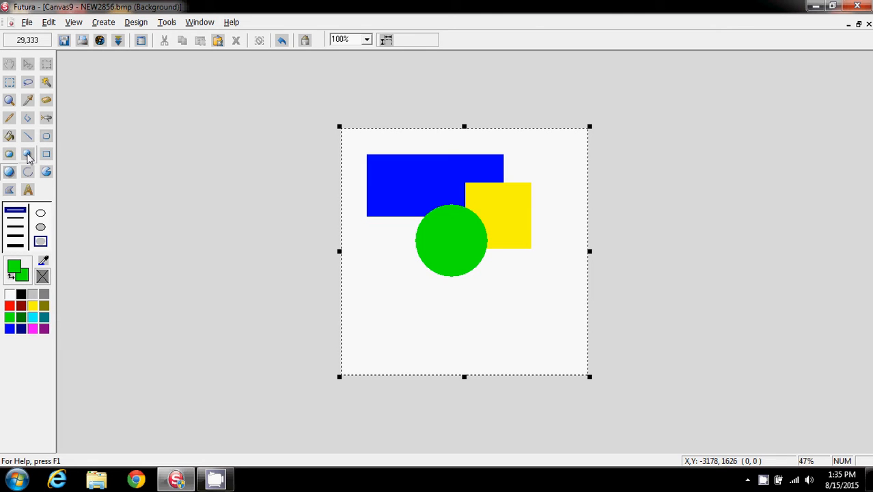
Draw a tall magenta shape with fully rounded ends, running down from the blue rectangle and overlapping the green circle's left side.
click(28, 157)
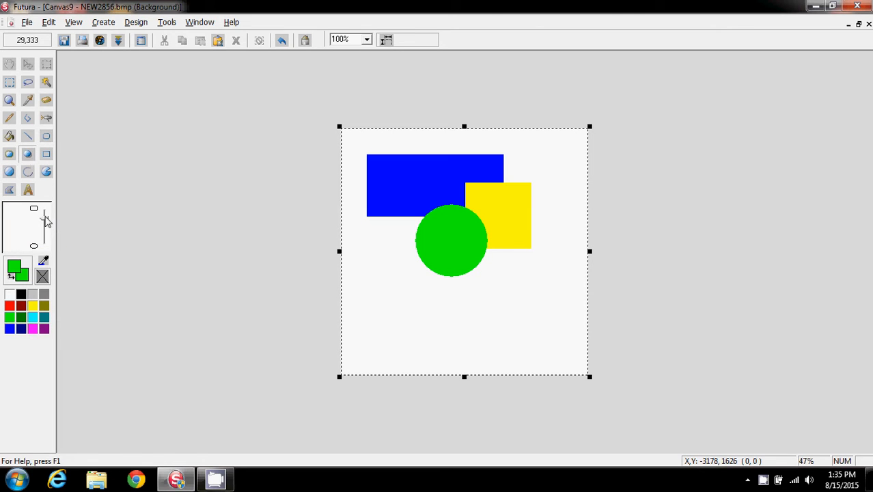
drag(44, 217, 48, 252)
click(32, 330)
right_click(33, 331)
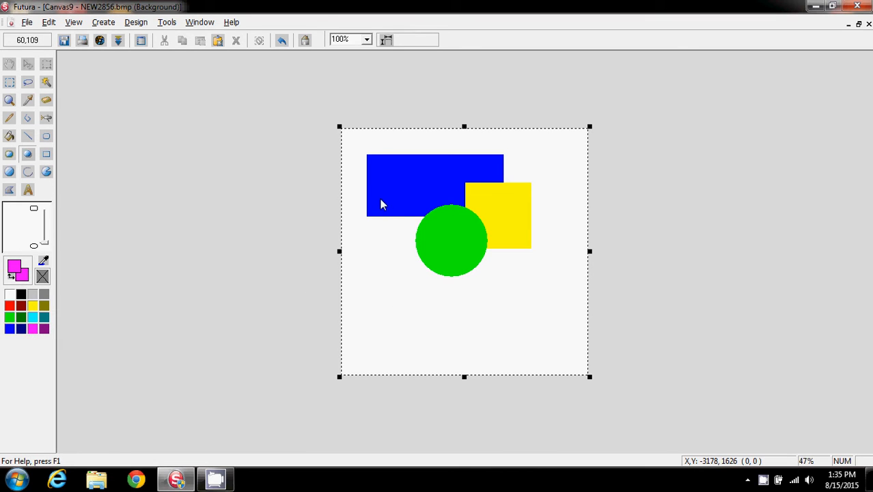
drag(388, 202, 439, 351)
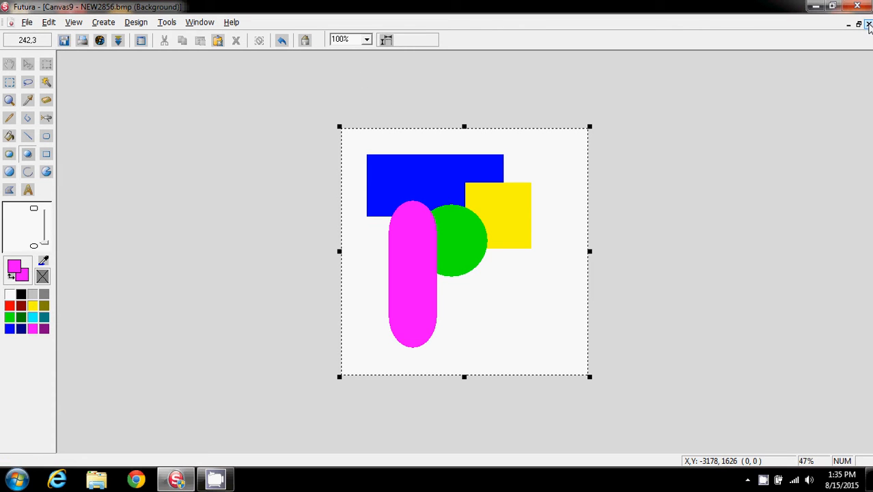
Close the bitmap editor, saving the drawing in the Images folder as a Windows Bitmap named "circles and squares".
click(868, 24)
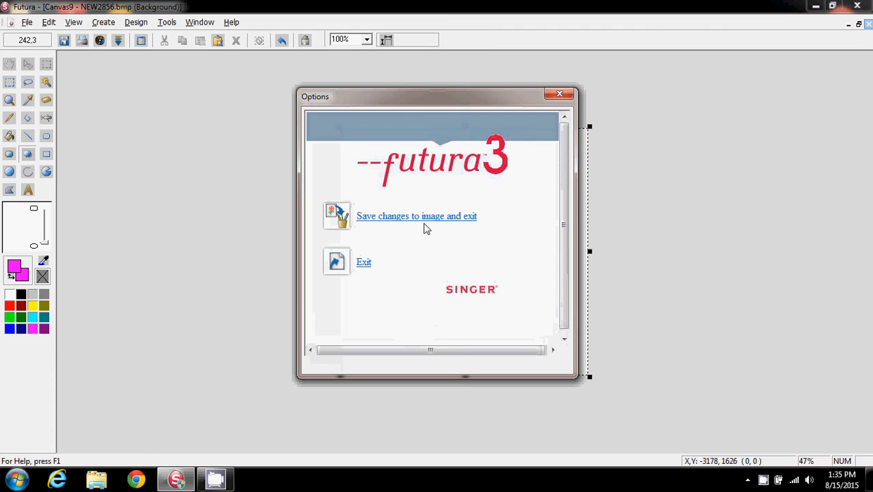
click(410, 217)
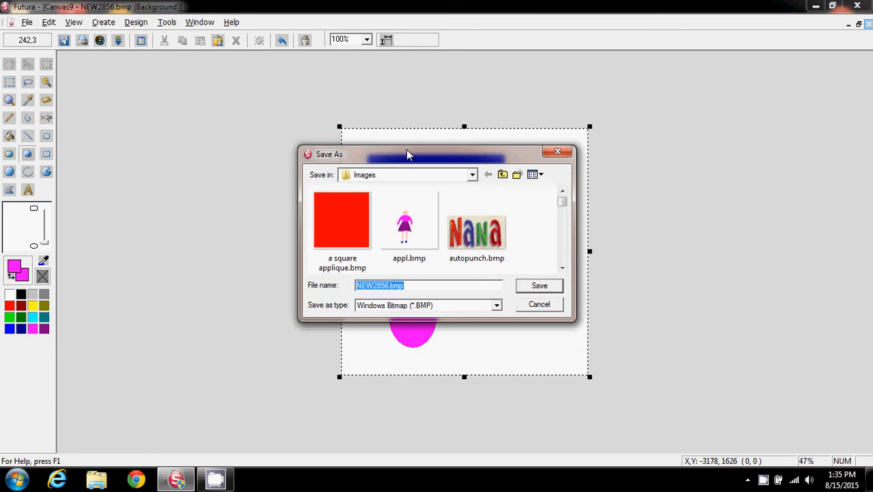
drag(407, 153, 288, 131)
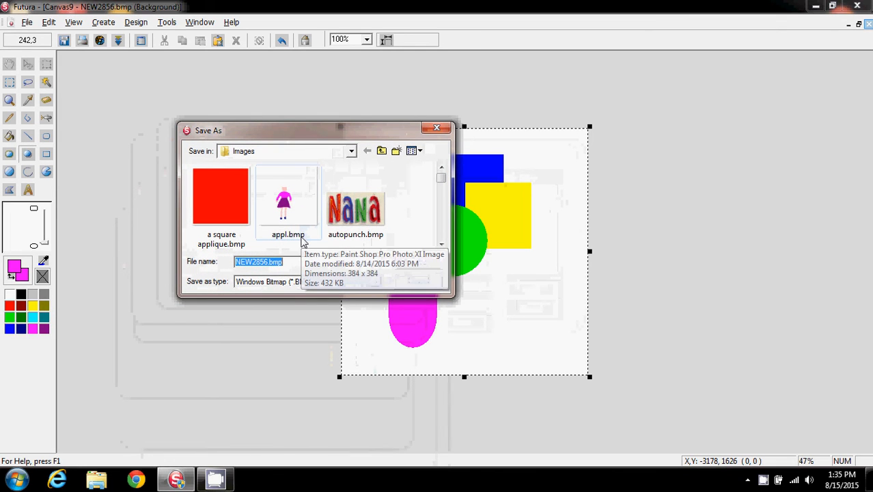
text(circles and)
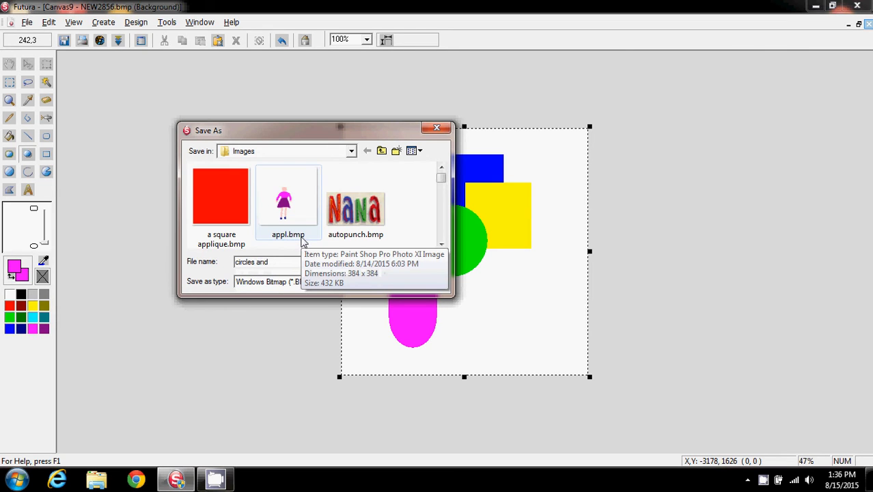
text( squares)
click(419, 263)
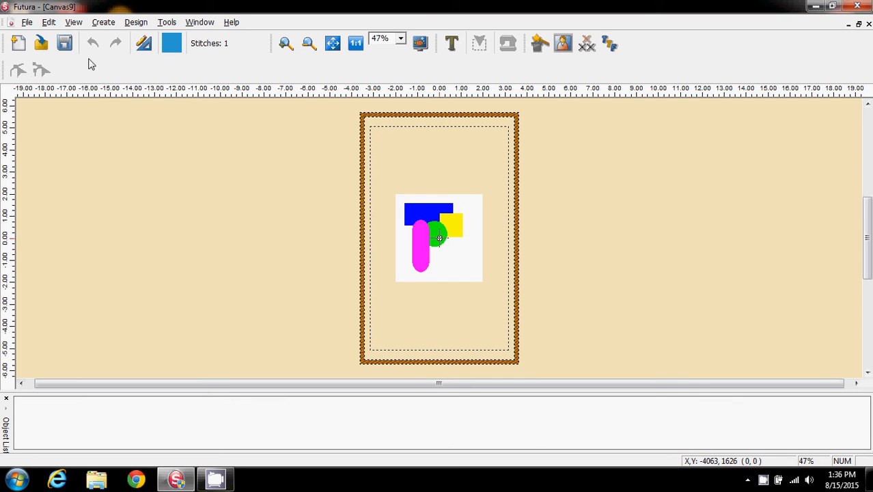
Start the Autopunch wizard with the drawn shapes as its source image and proceed to cropping.
click(106, 25)
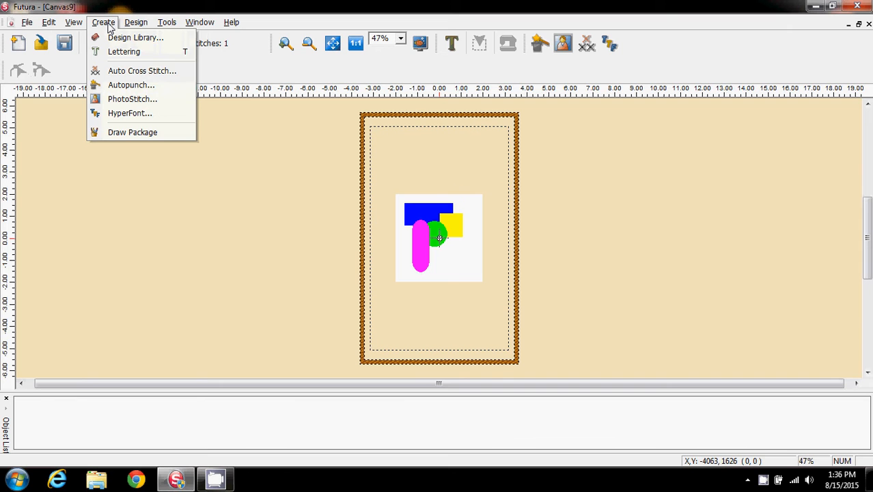
click(125, 87)
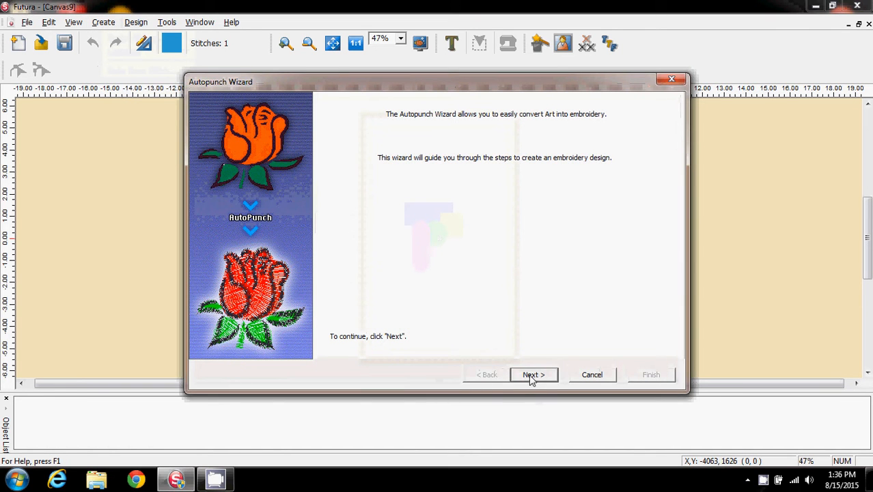
click(532, 376)
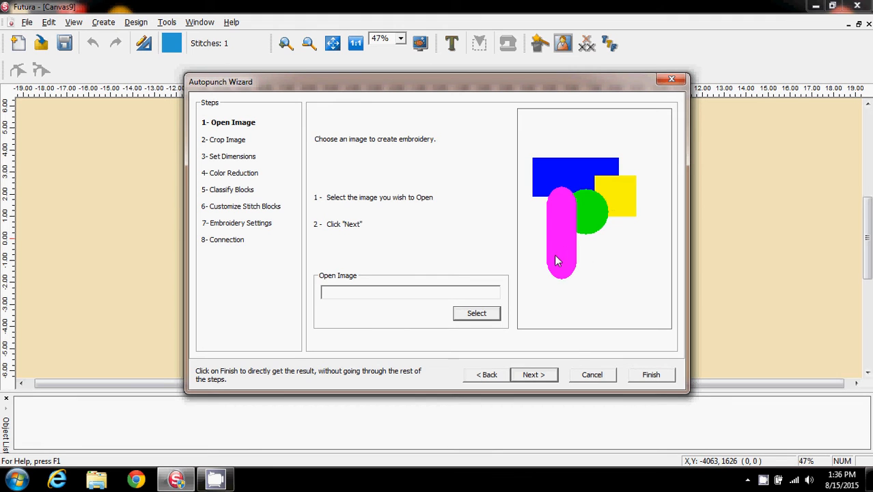
click(534, 375)
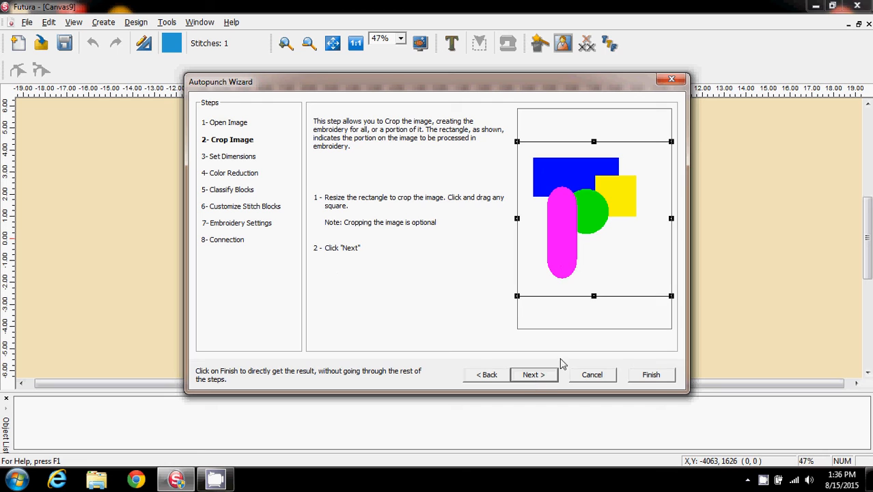
Crop the image closely around the four coloured shapes and continue to the dimensions.
drag(673, 298, 646, 285)
drag(643, 285, 642, 287)
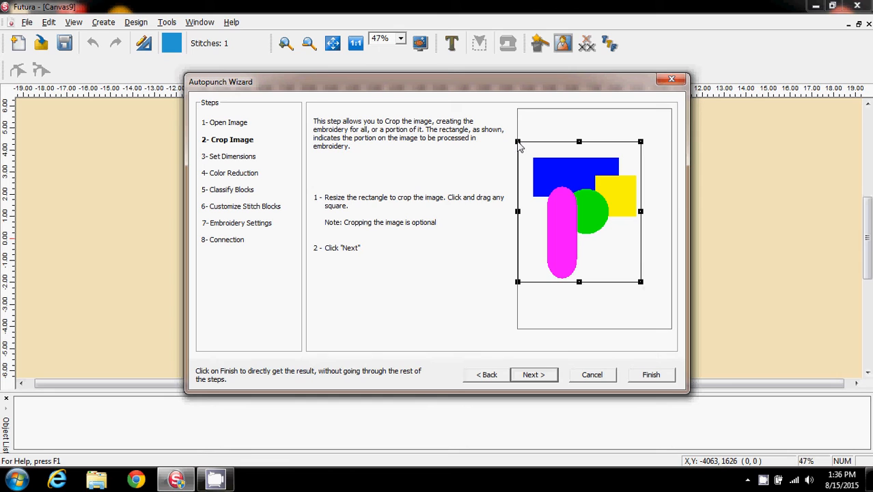
drag(518, 143, 530, 154)
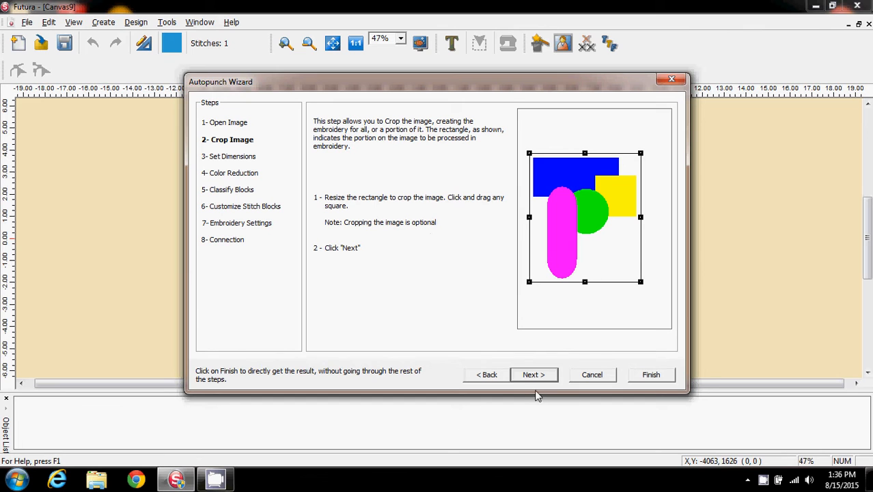
click(535, 378)
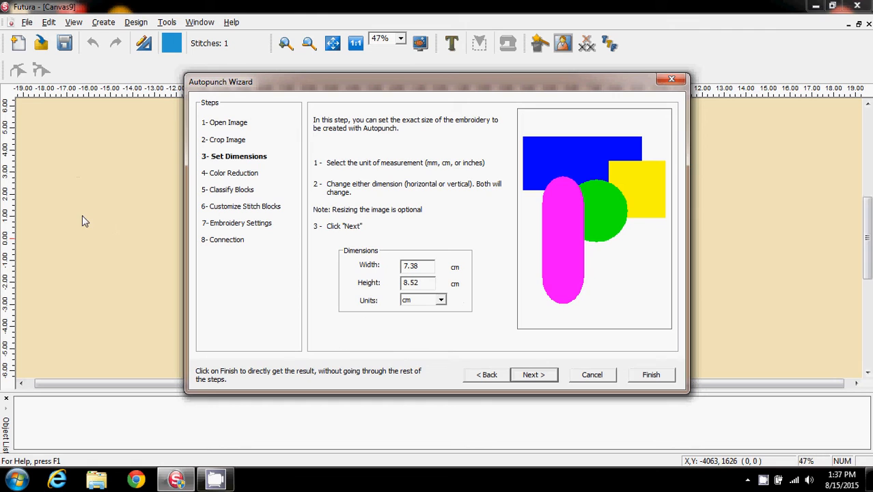
Set the embroidery's units to inches and its height to 4 inches, and continue to colour reduction.
click(441, 301)
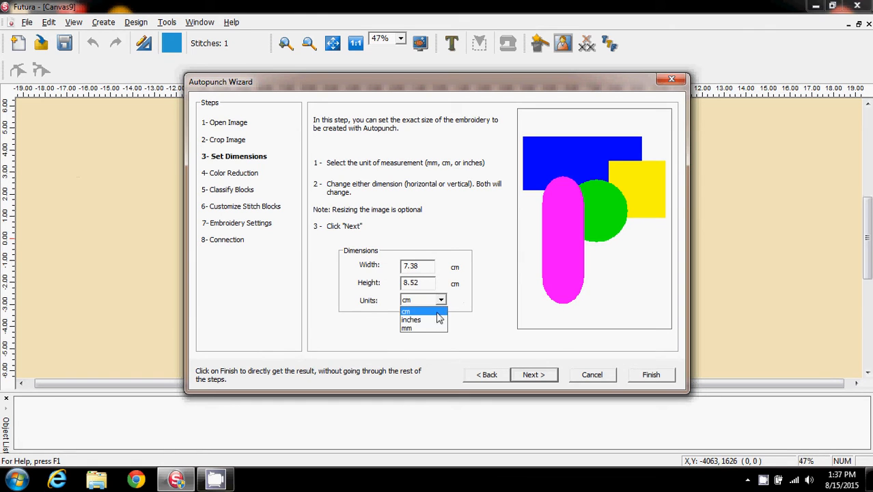
click(438, 319)
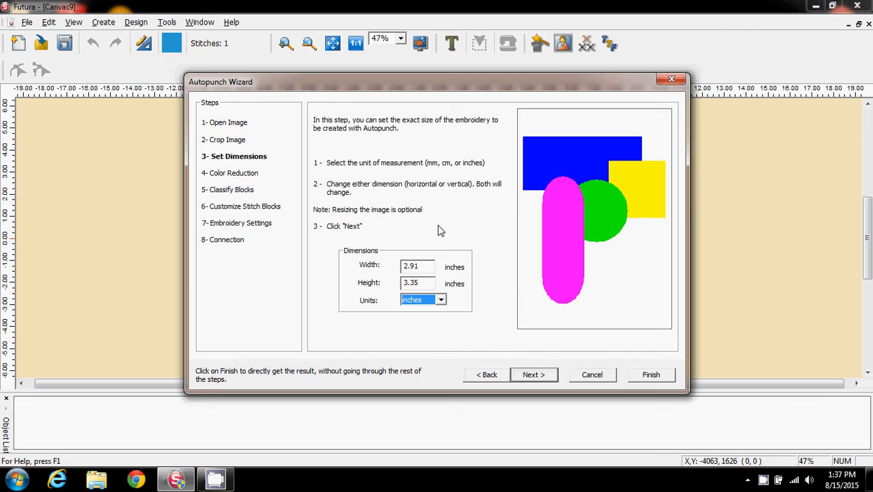
double_click(426, 286)
text(4)
click(532, 375)
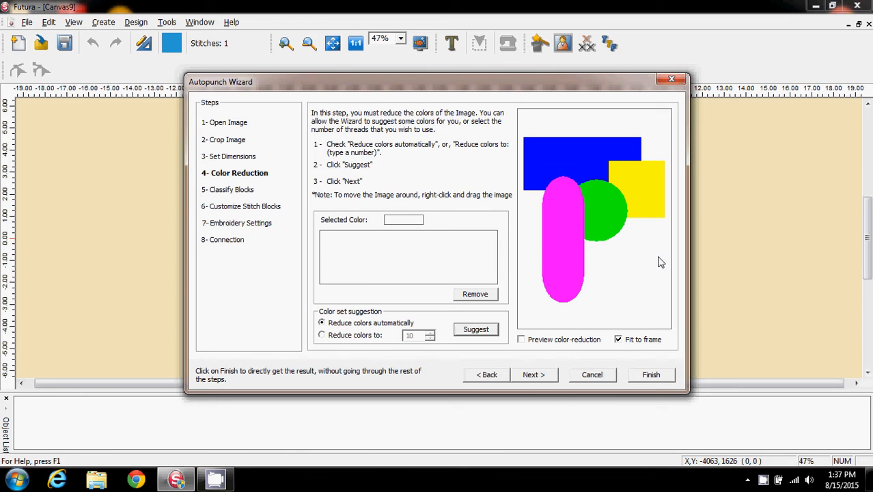
Generate the suggested colour set with automatic colour reduction and continue to block classification.
click(477, 332)
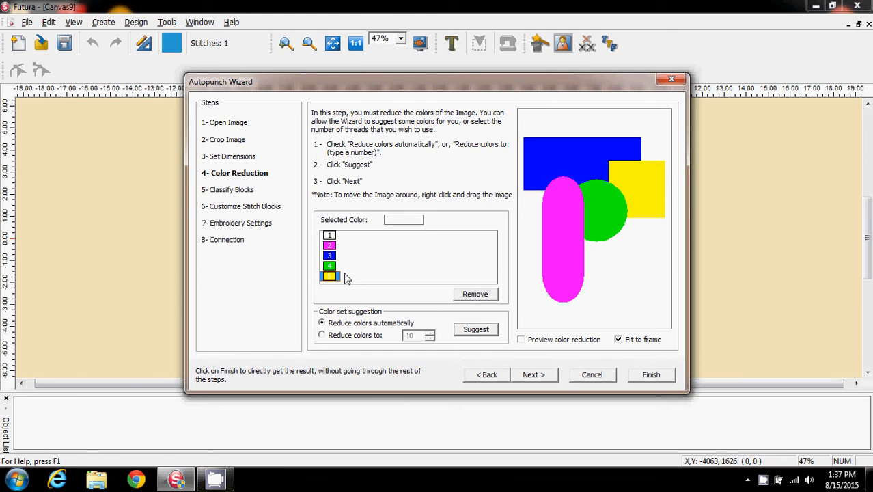
click(535, 376)
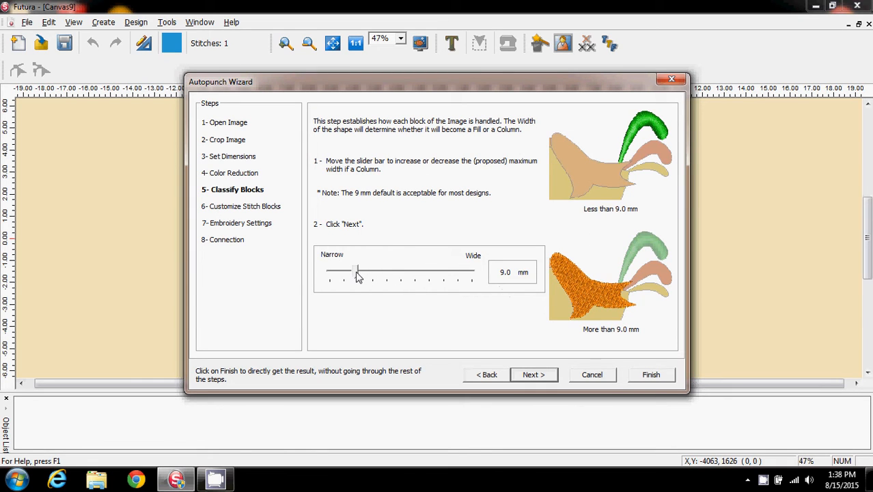
Set the maximum column width to 2.0 mm and continue to stitch block customization.
mouse_move(357, 274)
mouse_down()
mouse_move(400, 274)
mouse_move(373, 274)
mouse_up()
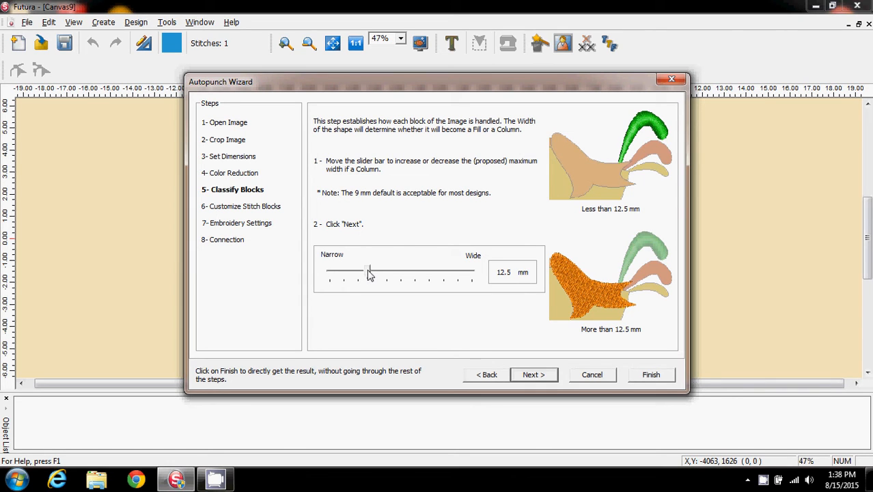
drag(369, 273, 302, 270)
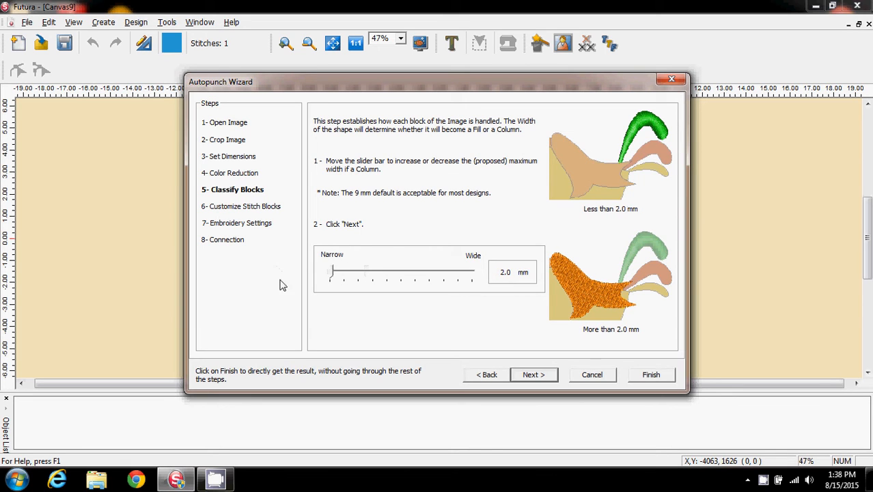
click(534, 375)
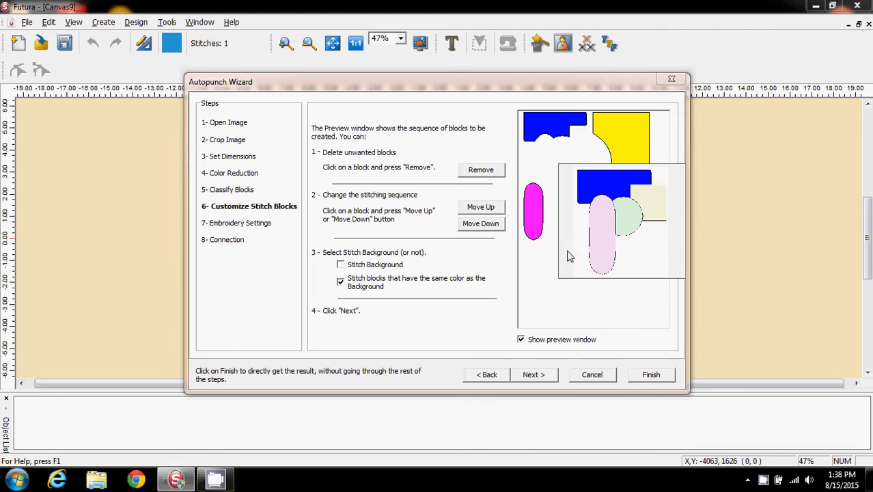
Hide the preview window and turn off stitching of blocks that have the same colour as the background.
click(521, 339)
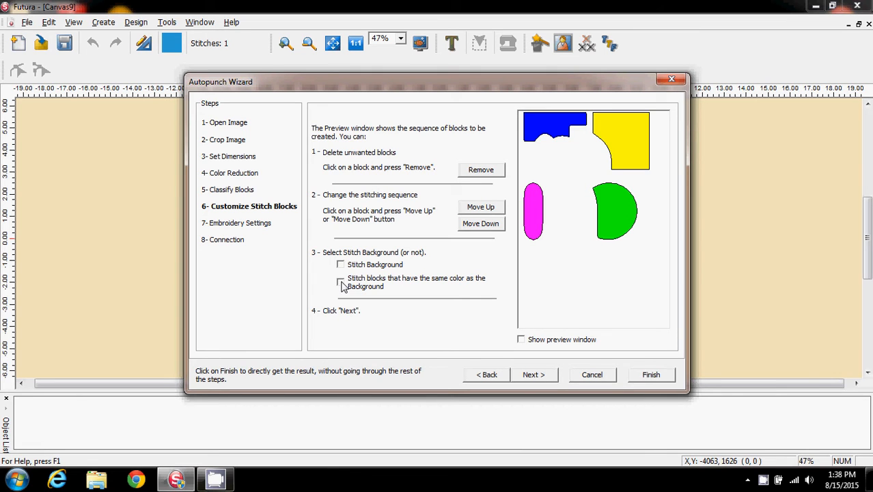
Move the green block to the start of the stitching sequence, return it to the end, and deselect it.
click(621, 214)
click(477, 212)
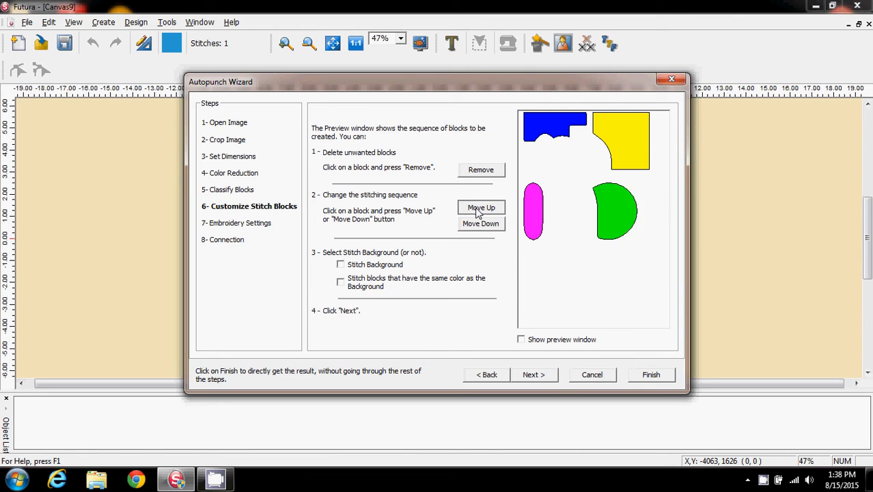
click(477, 213)
click(477, 212)
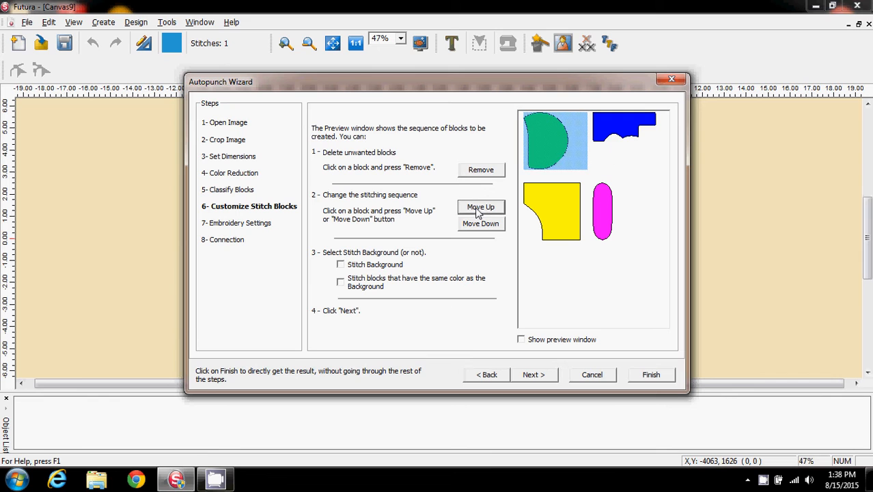
click(483, 226)
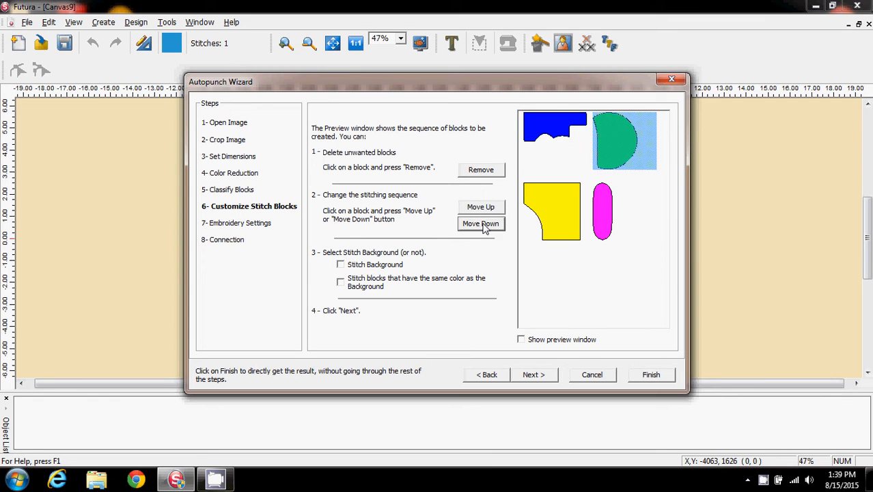
click(483, 225)
click(482, 226)
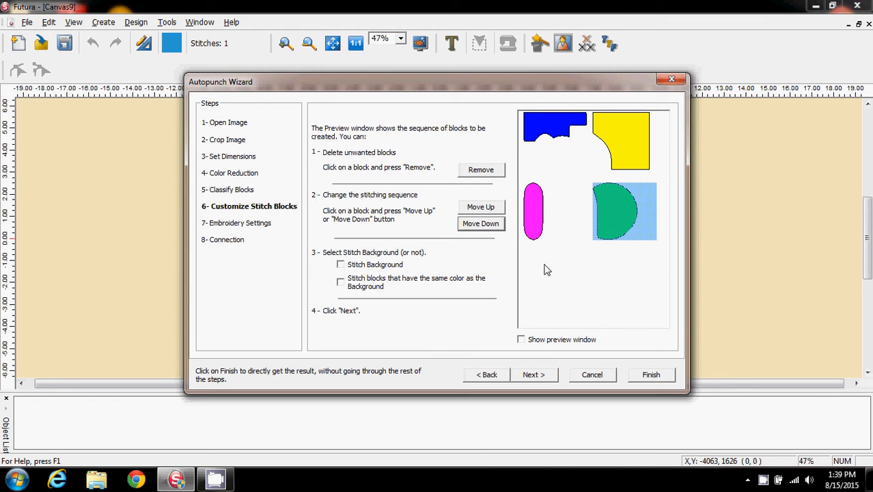
click(584, 253)
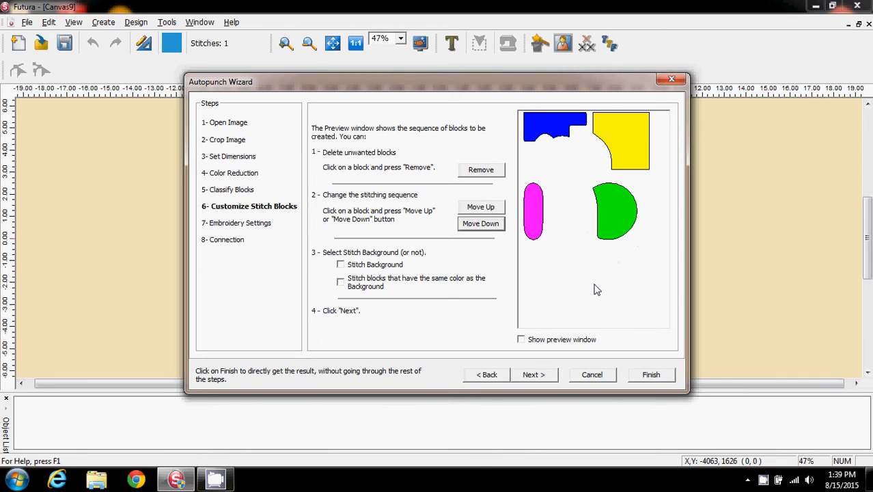
Continue to the embroidery settings with the current block order and hide the preview window there.
click(535, 377)
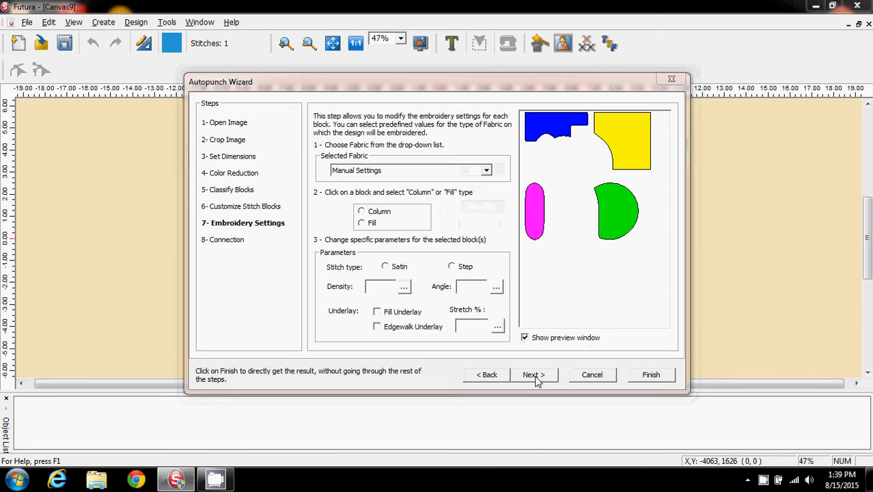
click(544, 132)
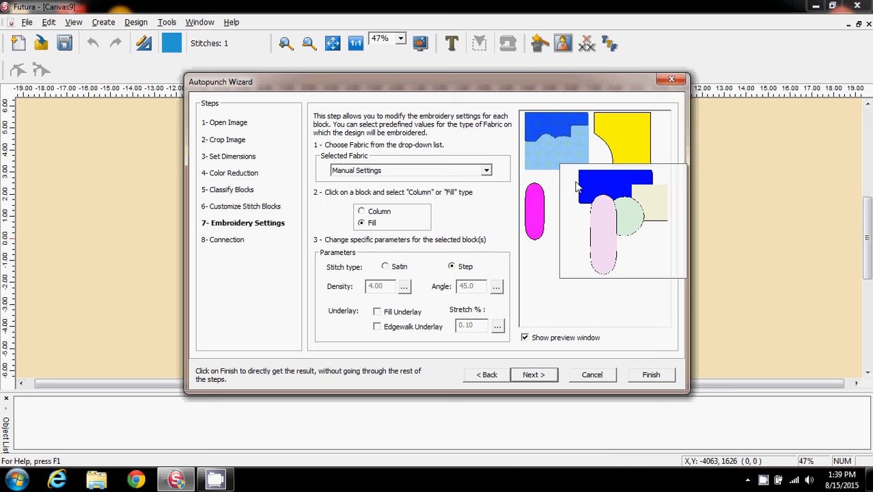
click(525, 338)
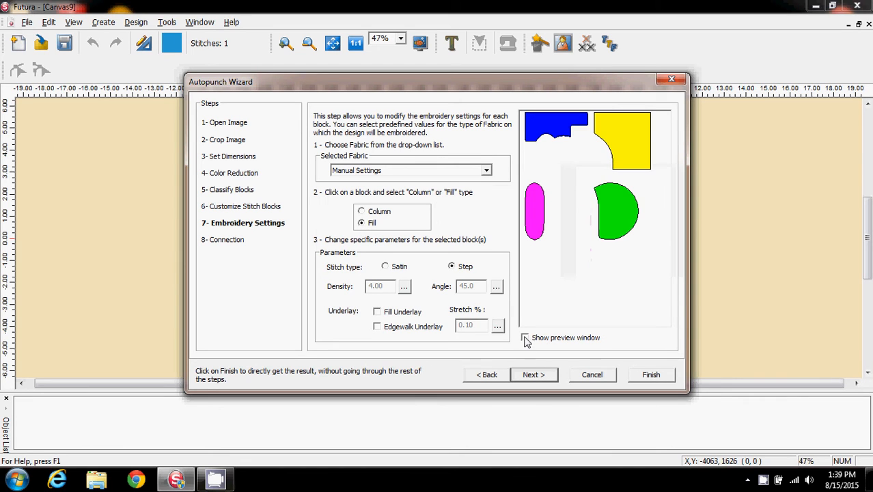
Examine the stitch type, density, angle and underlay settings of each of the four colour blocks.
click(624, 126)
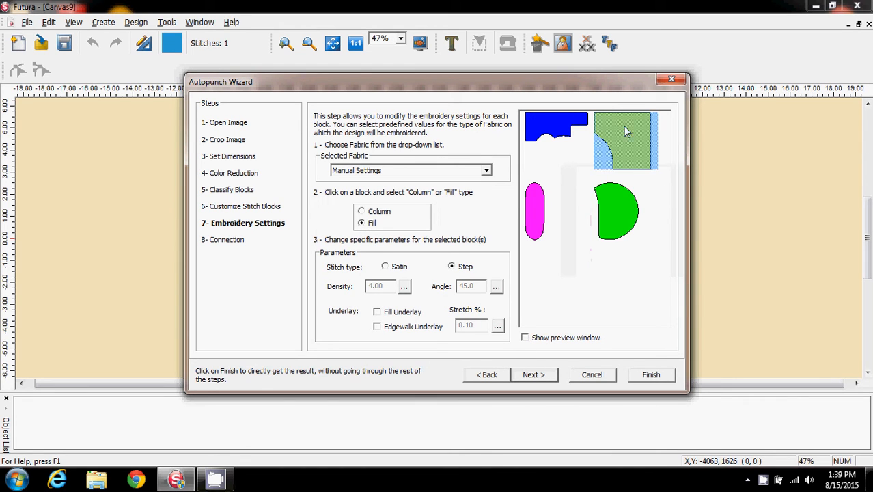
click(543, 224)
click(615, 215)
click(527, 118)
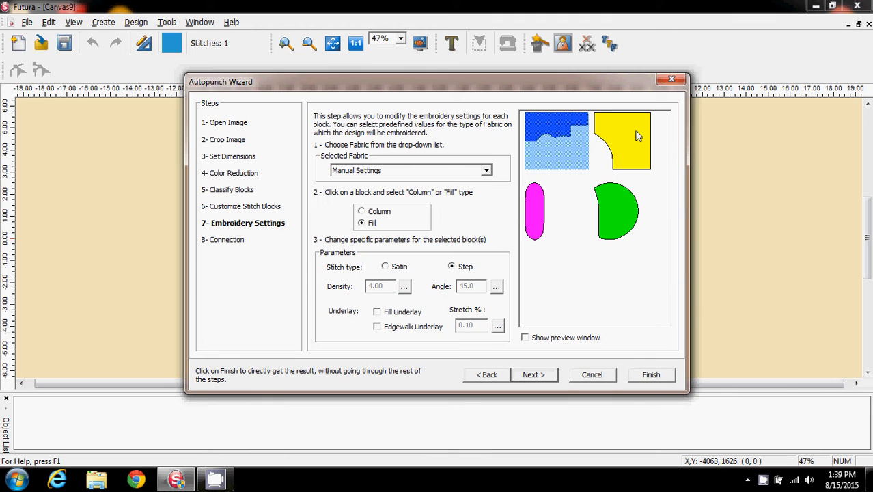
click(636, 135)
click(539, 223)
click(629, 215)
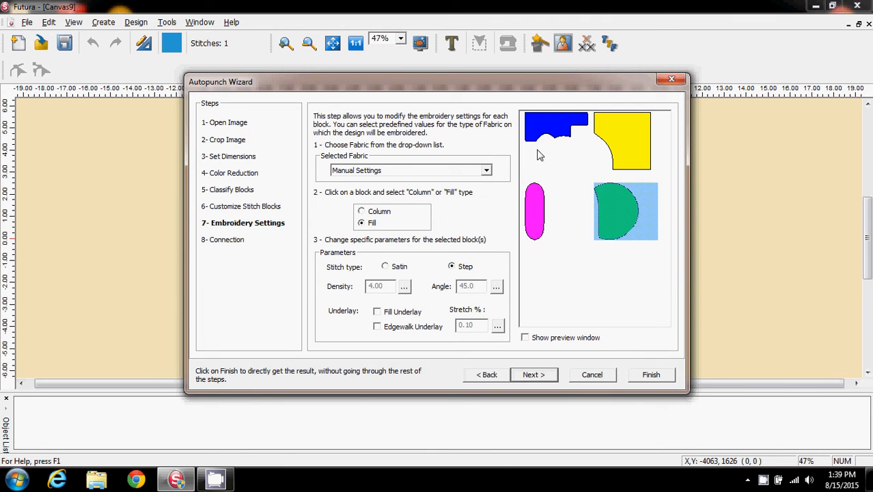
Set the blue block's density to 3 and enable its fill underlay.
click(538, 122)
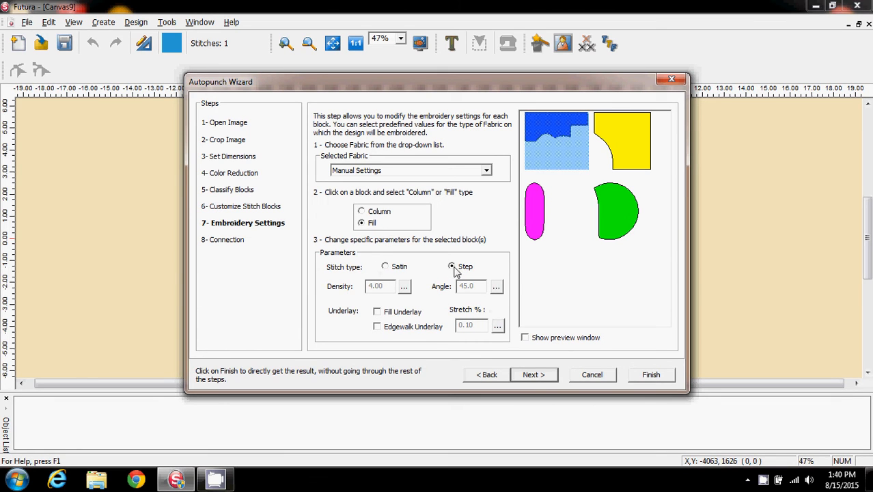
click(404, 287)
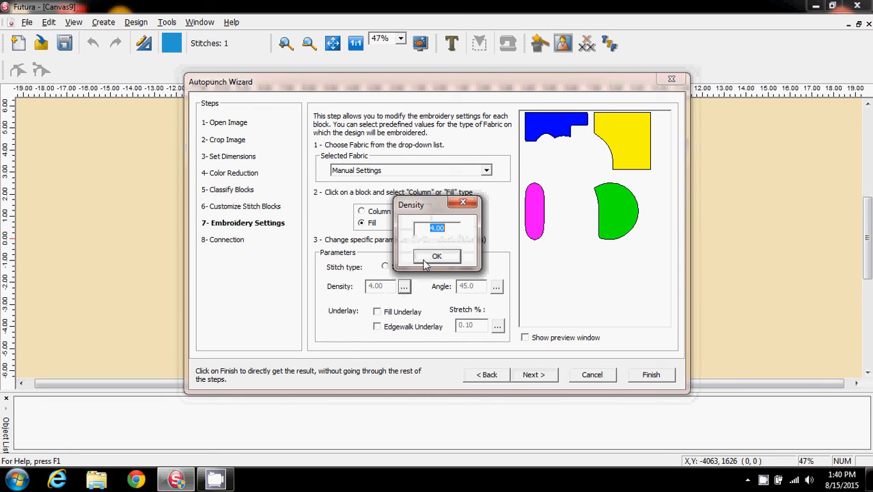
text(3)
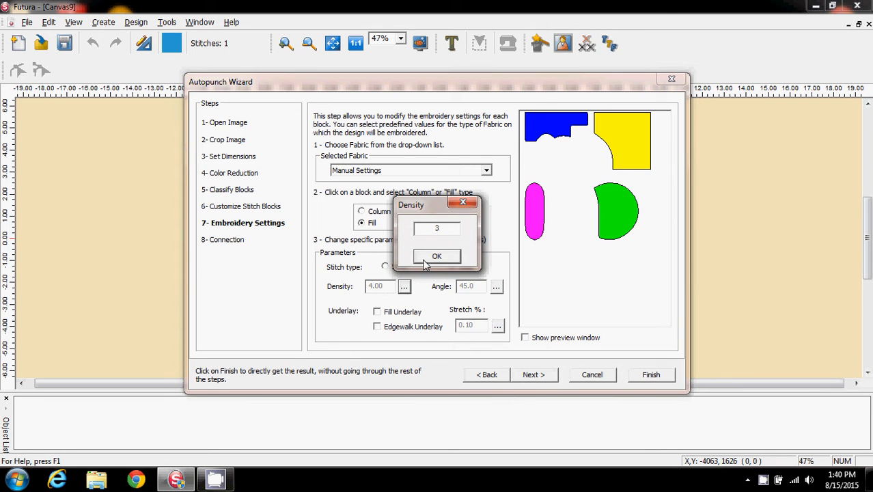
click(434, 259)
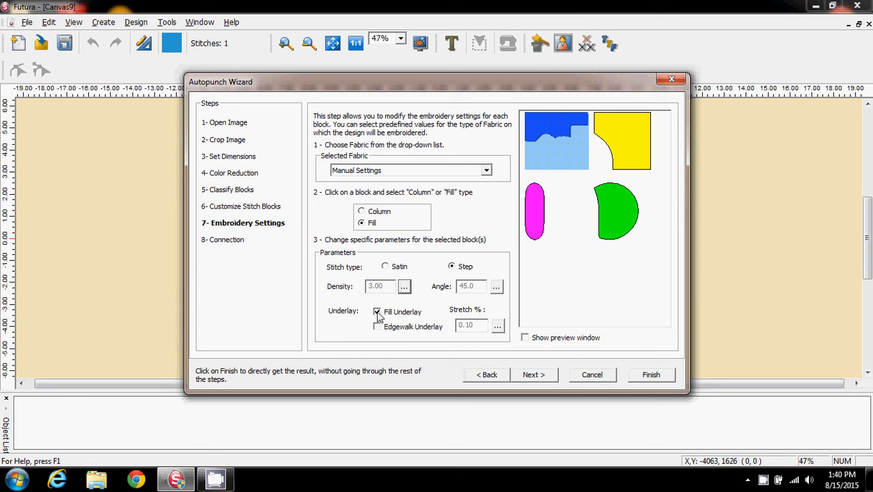
click(378, 313)
Continue to the connection settings and generate the embroidery with jump stitches between blocks.
click(534, 375)
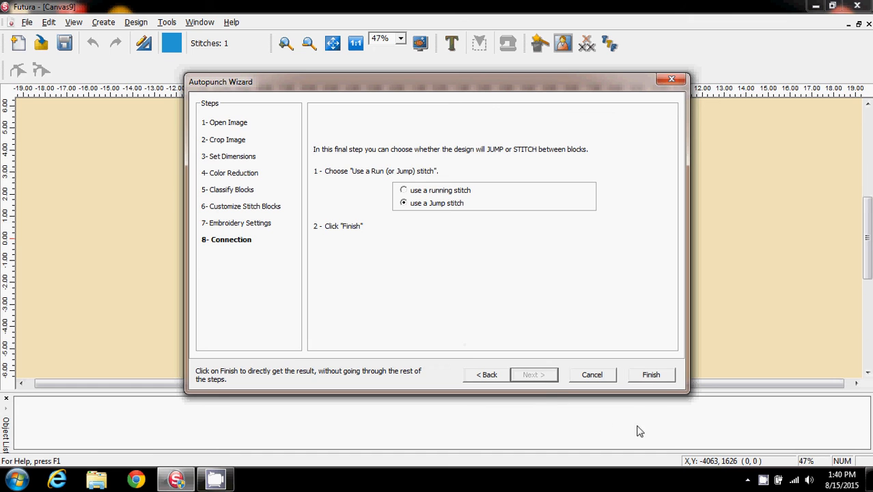
click(651, 375)
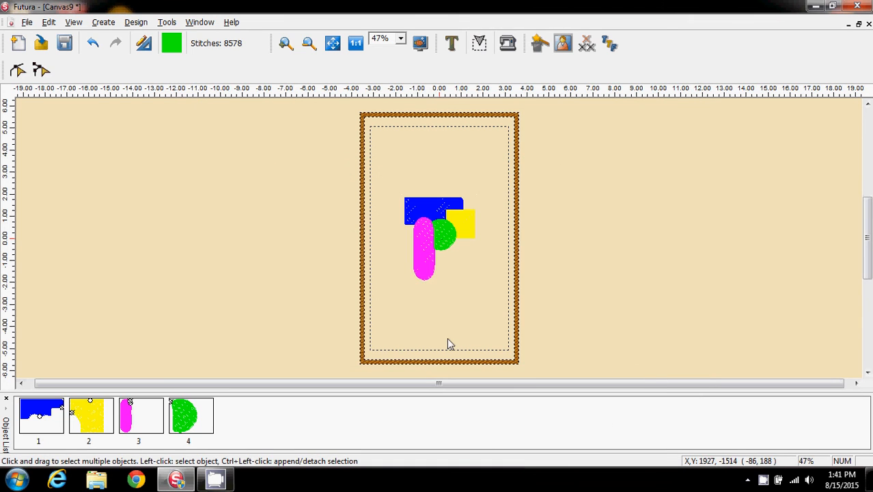
Change the hoop to a smaller one that closely surrounds the design.
click(167, 21)
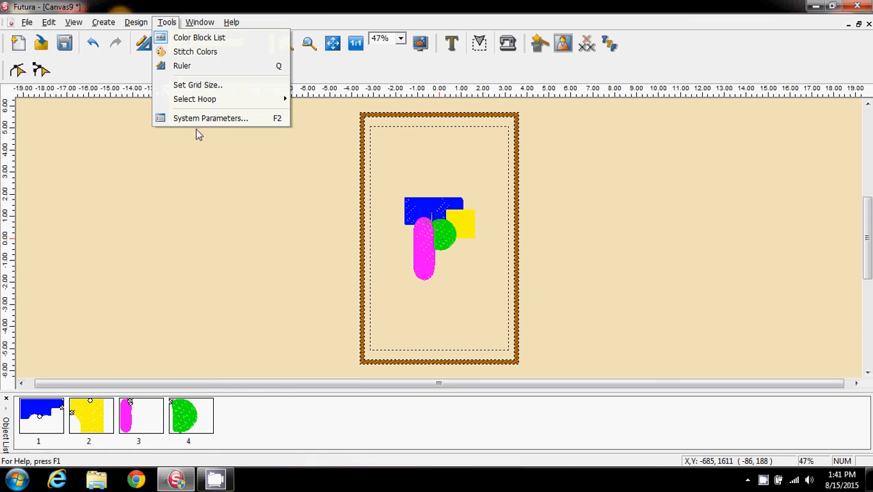
mouse_move(205, 99)
click(320, 99)
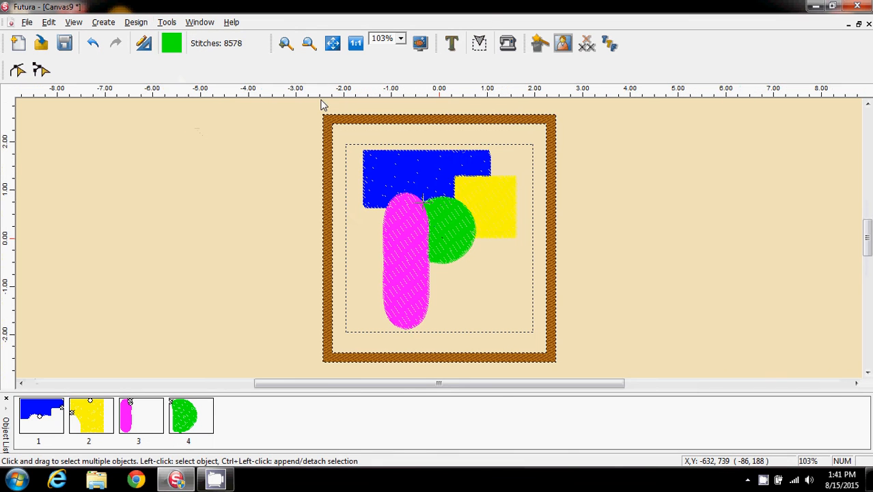
Display the embroidery design in realistic view.
click(73, 21)
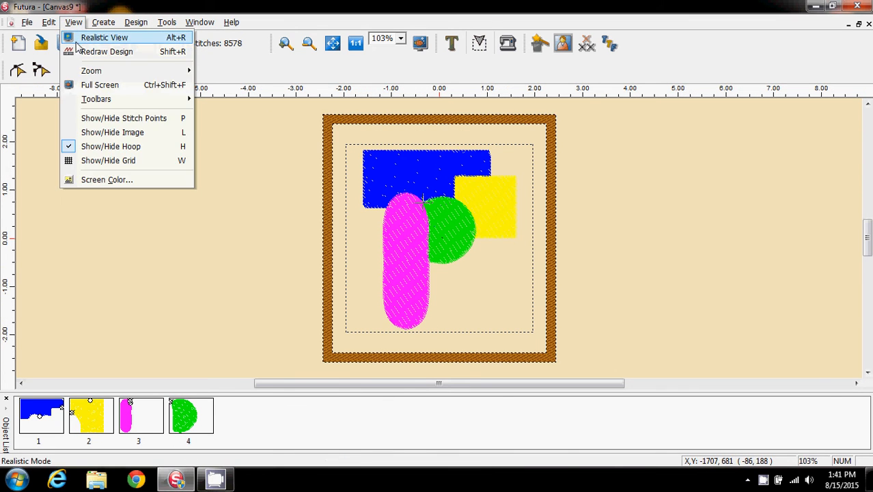
click(81, 40)
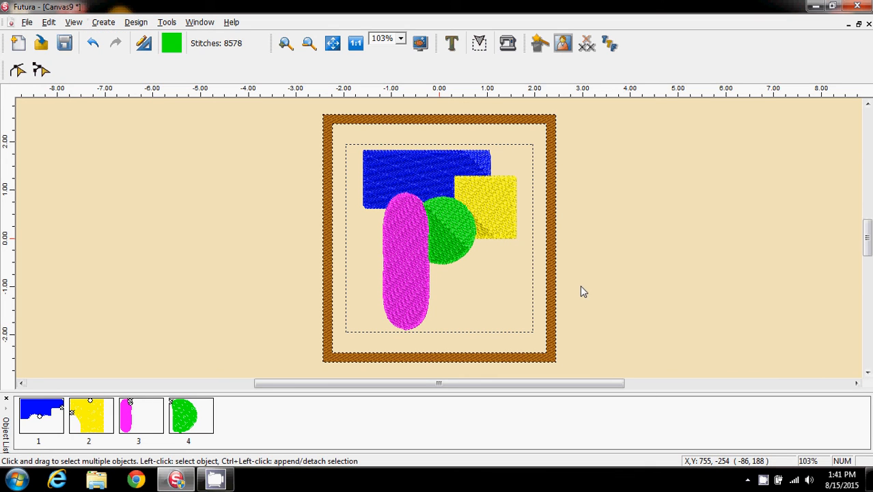
scroll(581, 285, up, 1)
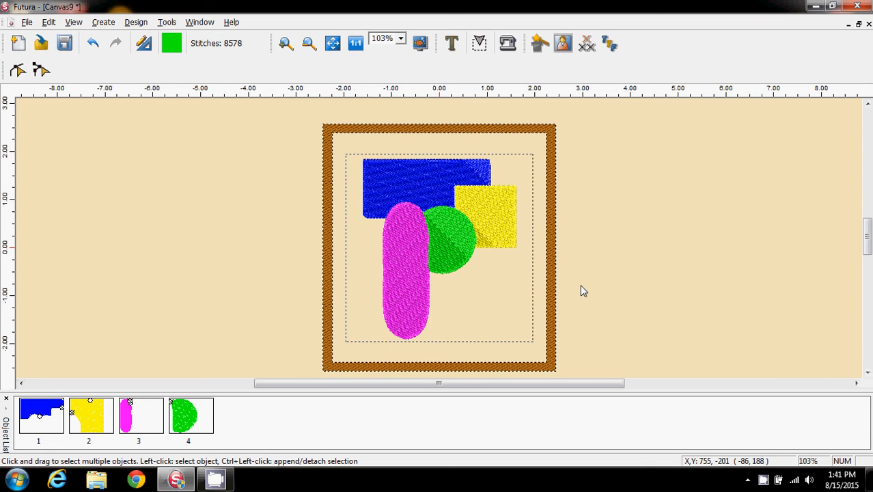
scroll(583, 291, down, 1)
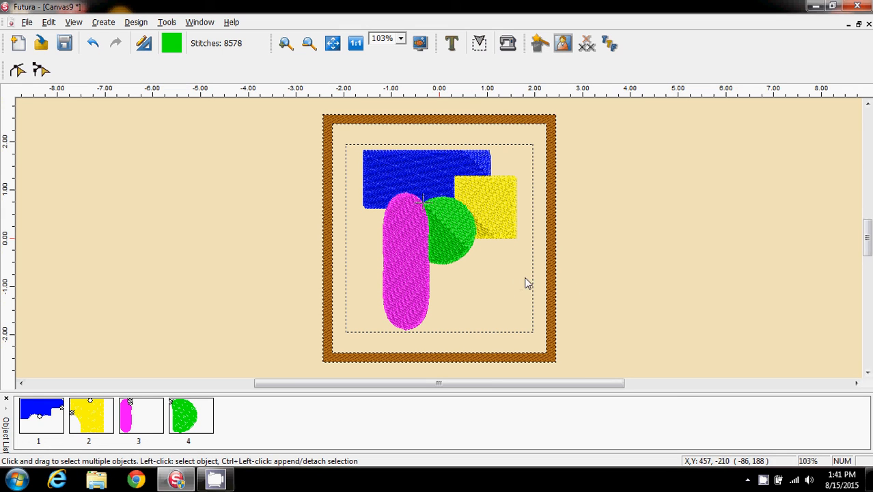
Open the magenta shape for outline editing and place its embroidery settings beside the hoop, clear of the design.
click(403, 269)
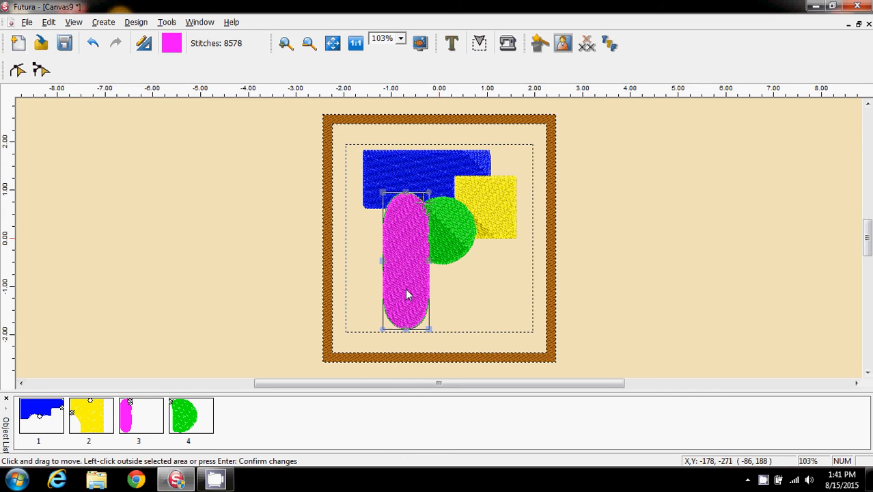
click(17, 70)
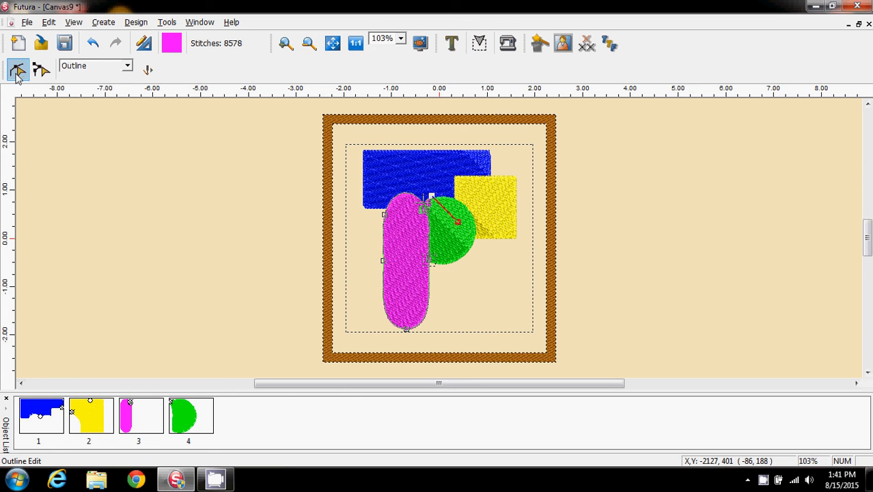
click(135, 22)
click(162, 156)
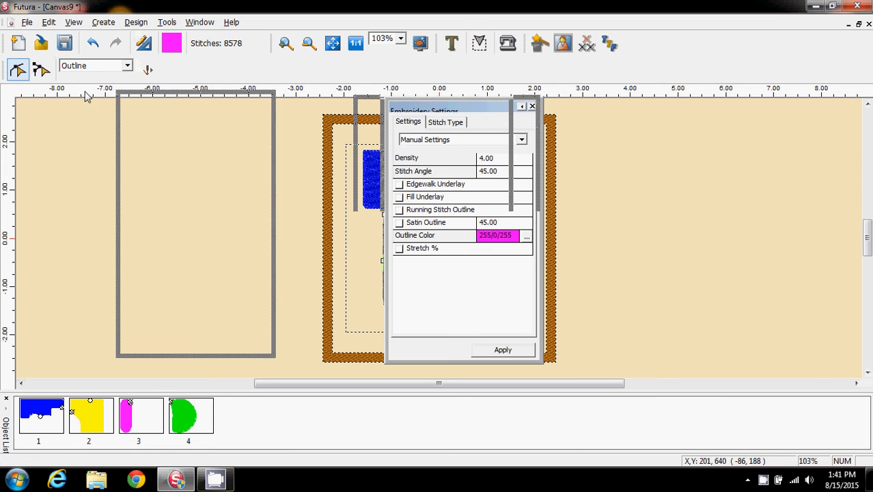
drag(134, 140, 209, 115)
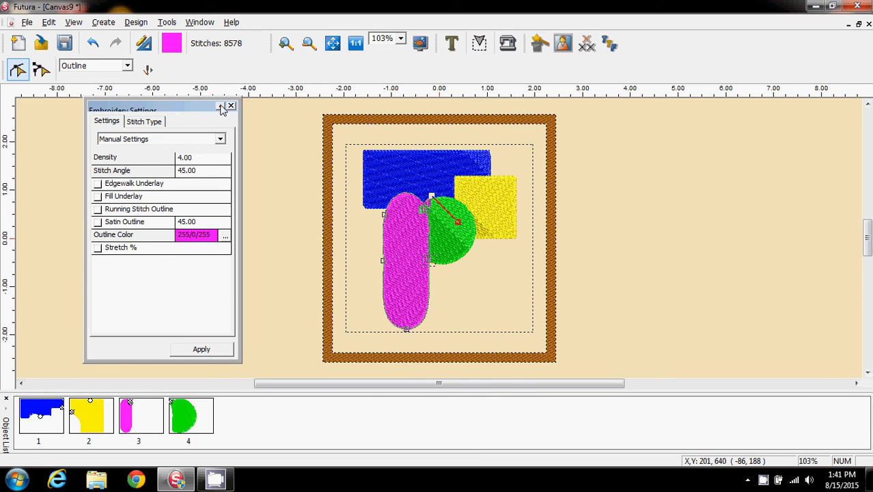
Preview the fill stitch types for the magenta shape, including Satin, the numbered steps, Step Groups, Step Half Sine Wave and Step Sine Wave.
click(145, 123)
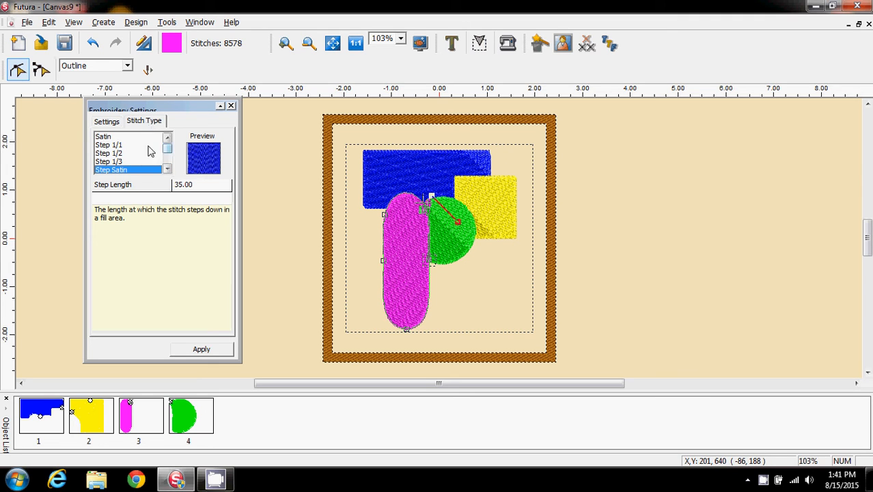
click(101, 138)
click(108, 146)
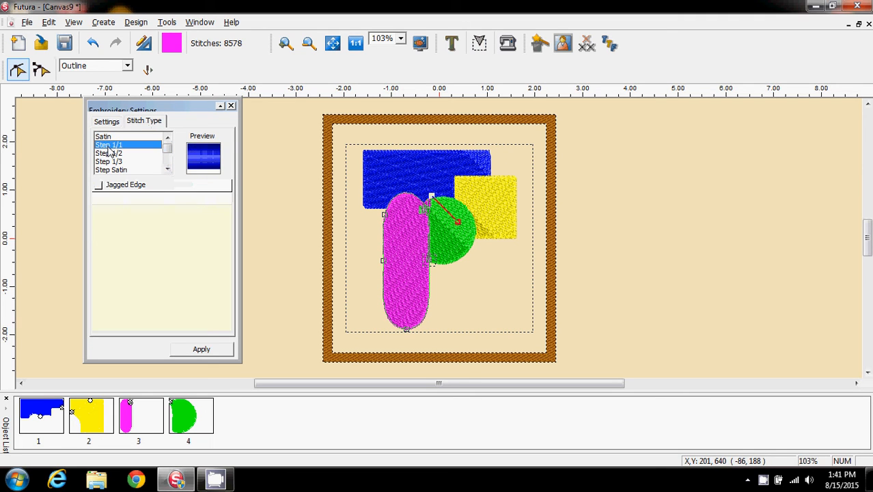
click(110, 153)
click(111, 162)
drag(168, 150, 169, 156)
click(113, 154)
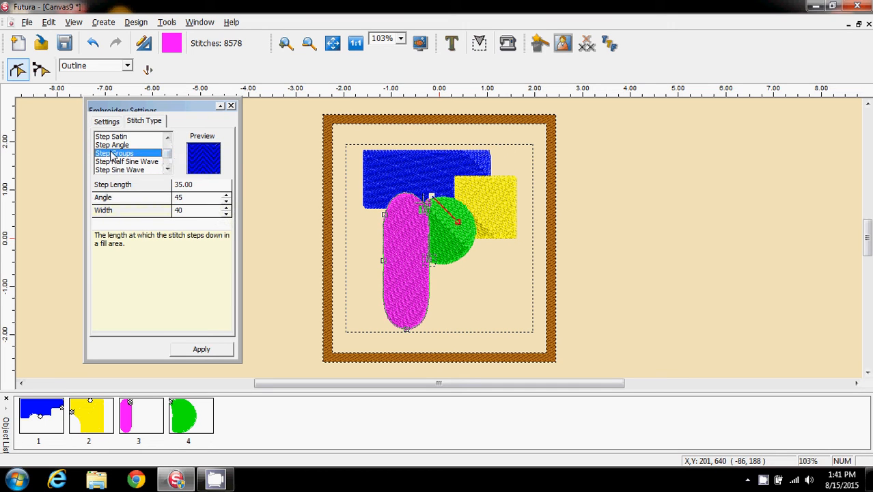
click(115, 163)
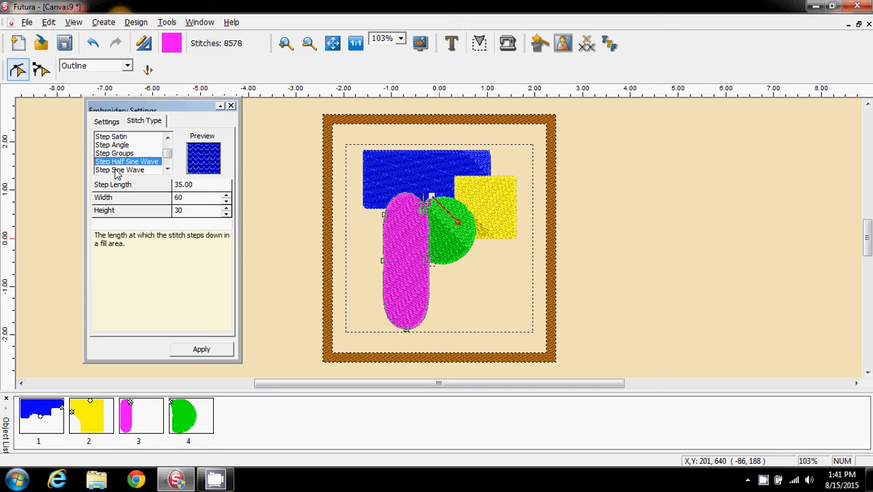
click(116, 171)
click(167, 168)
click(168, 169)
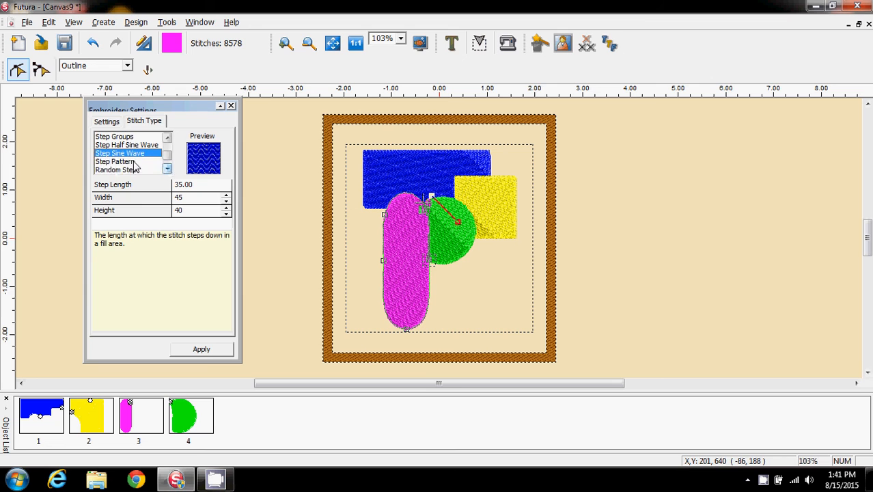
Choose the Step Pattern stitch type for the magenta shape and look through its pattern catalog and numbered pattern list.
click(134, 162)
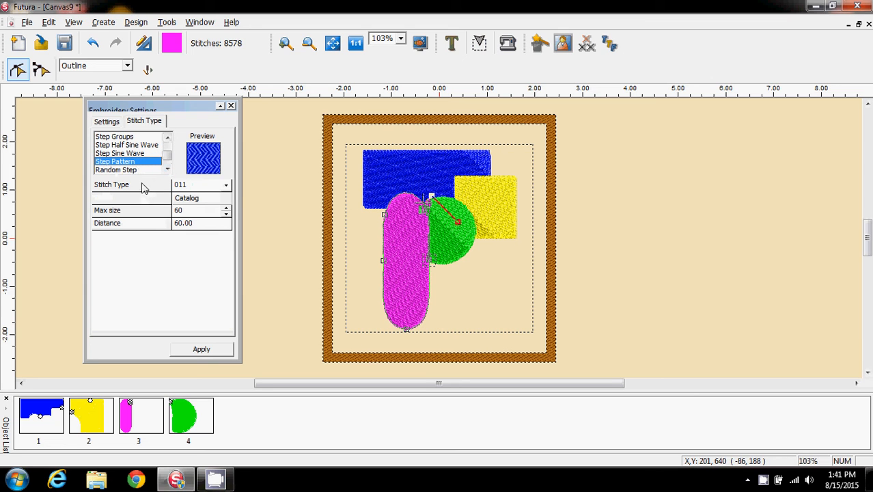
click(195, 200)
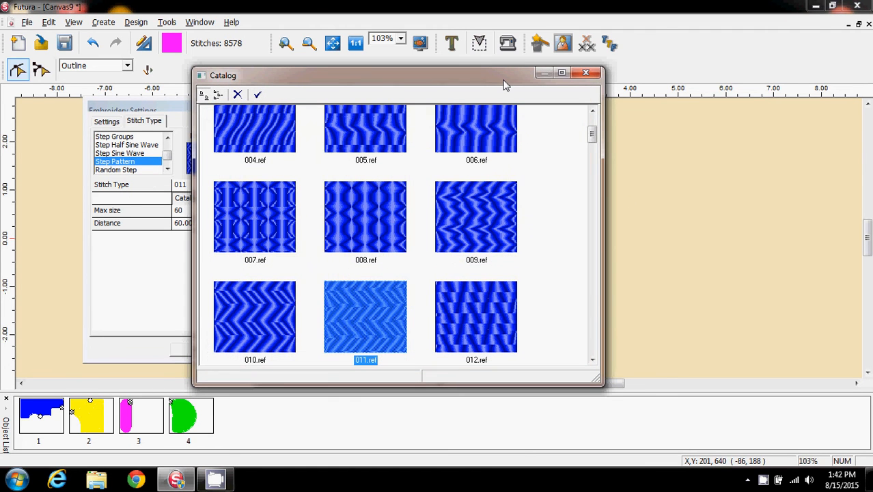
click(587, 73)
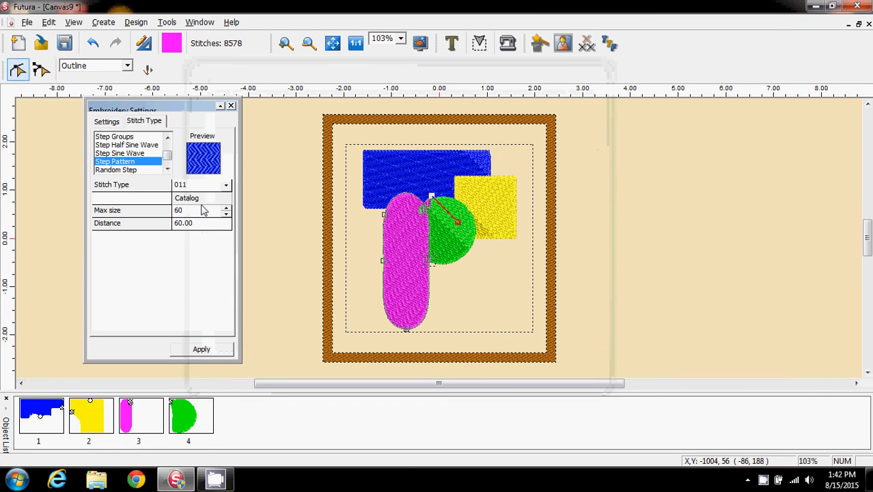
click(226, 185)
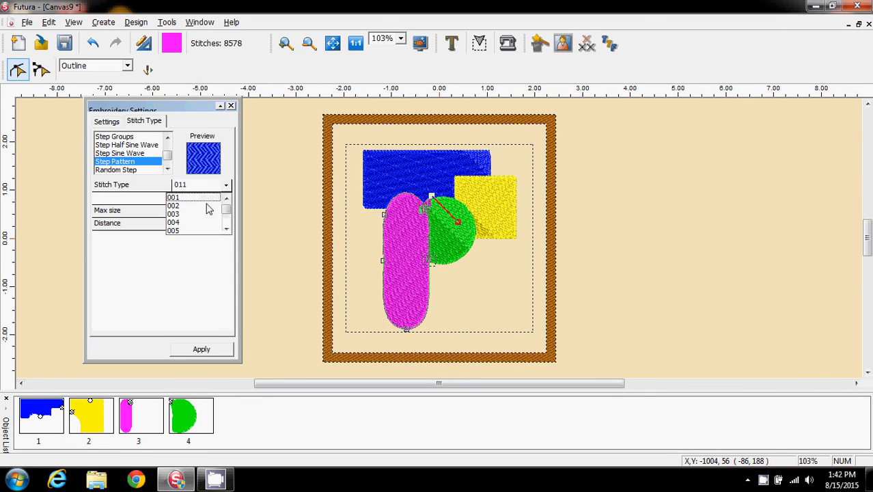
drag(228, 216, 227, 225)
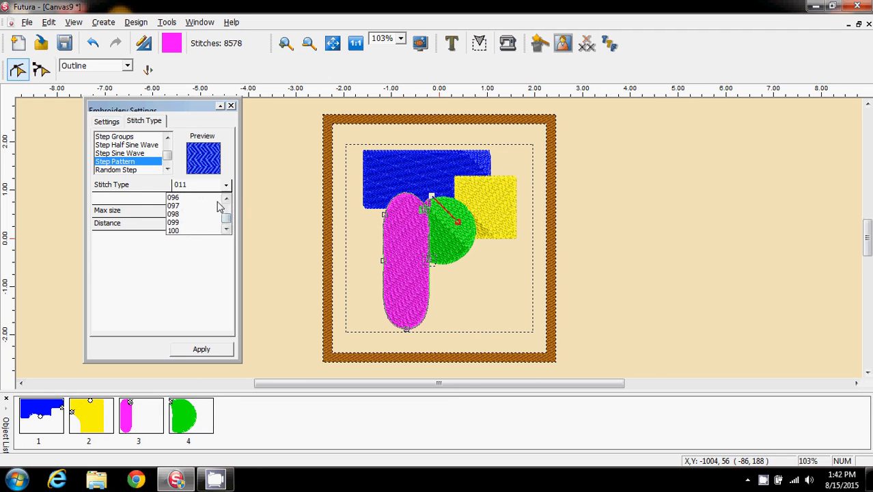
click(226, 198)
click(225, 186)
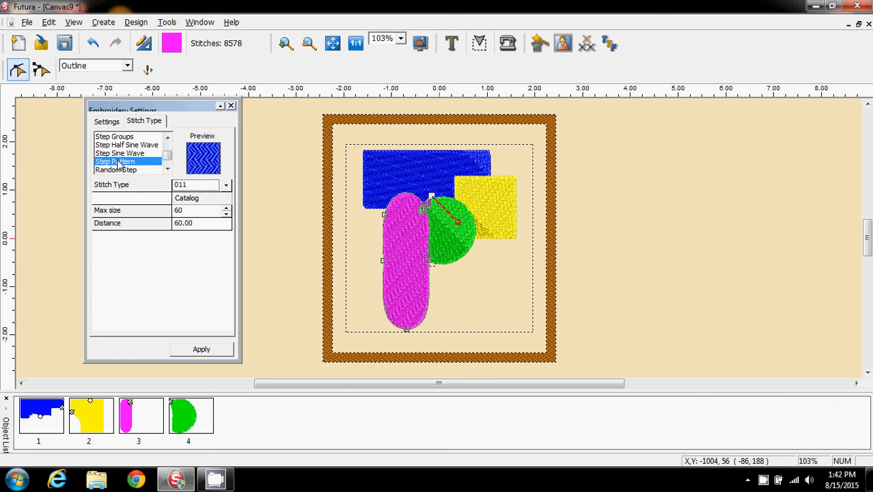
Pick pattern 041 from the stitch pattern catalog and apply it to the magenta shape.
click(189, 197)
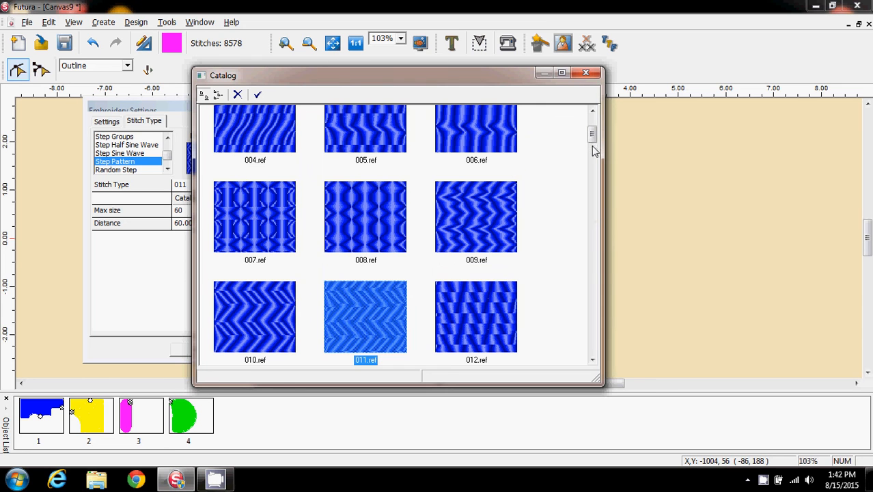
drag(593, 141, 607, 217)
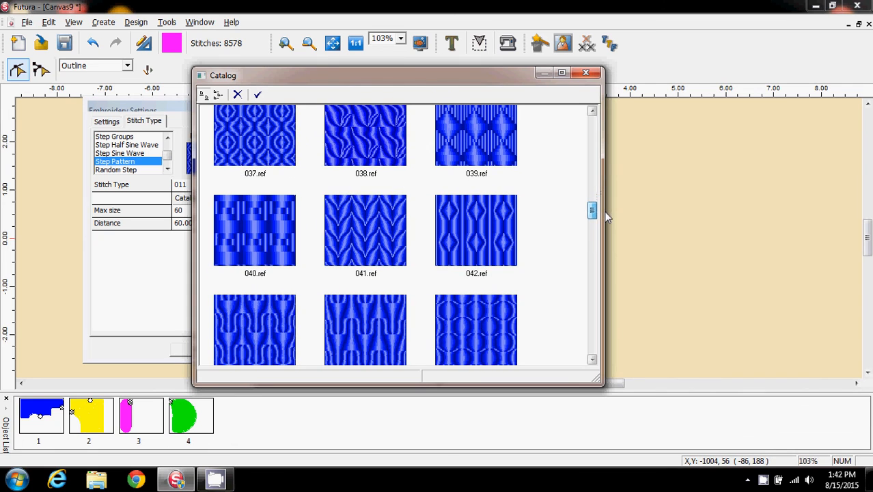
click(369, 251)
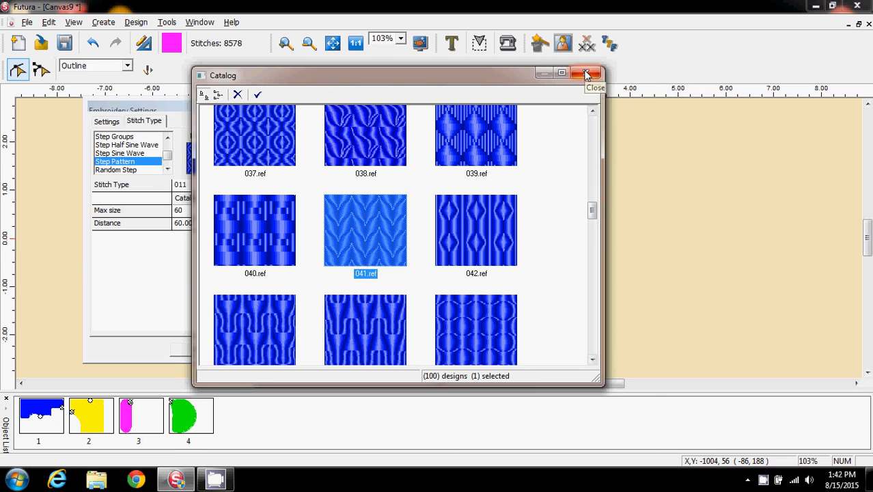
double_click(354, 233)
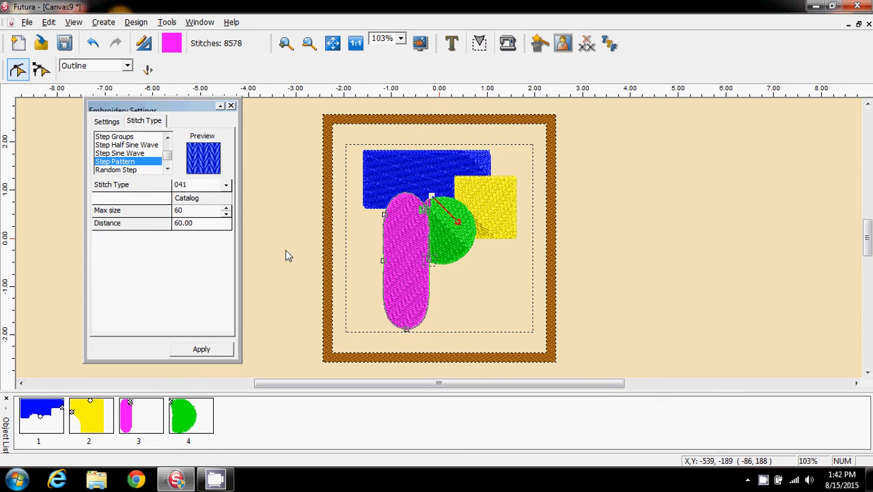
click(202, 349)
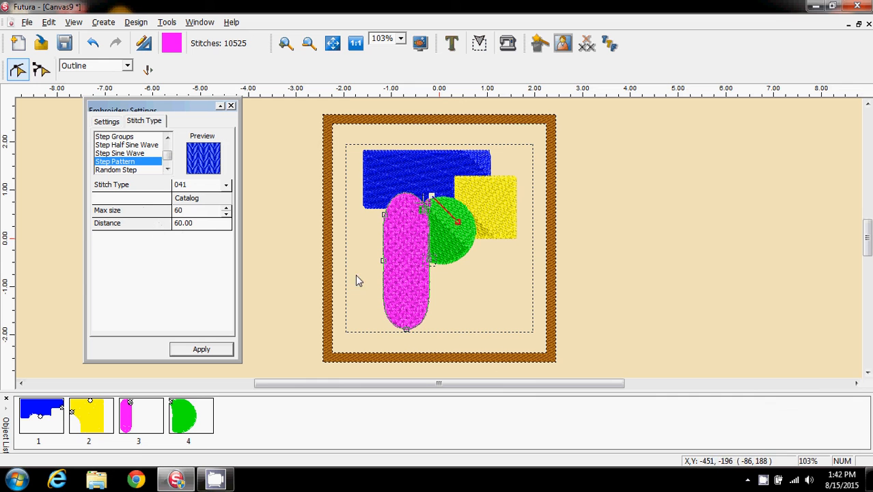
Inspect the magenta shape at 300% zoom, then set its pattern distance to 40 and apply the change.
click(401, 39)
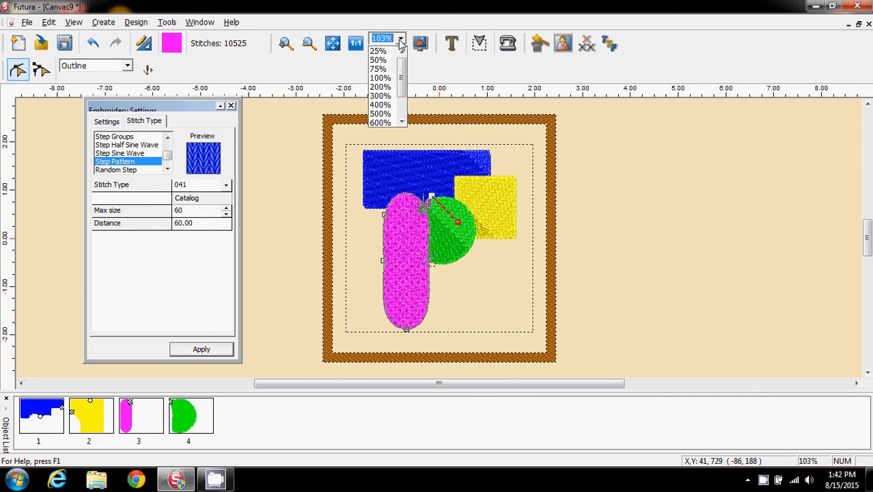
click(380, 98)
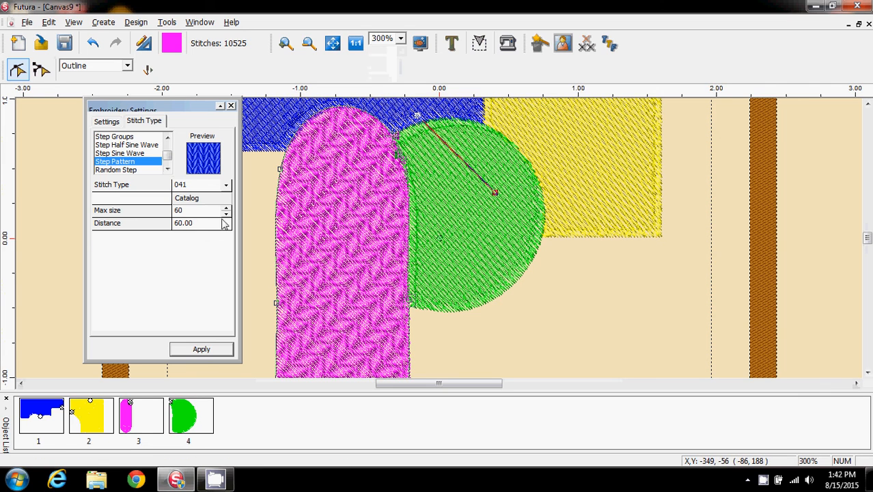
double_click(191, 228)
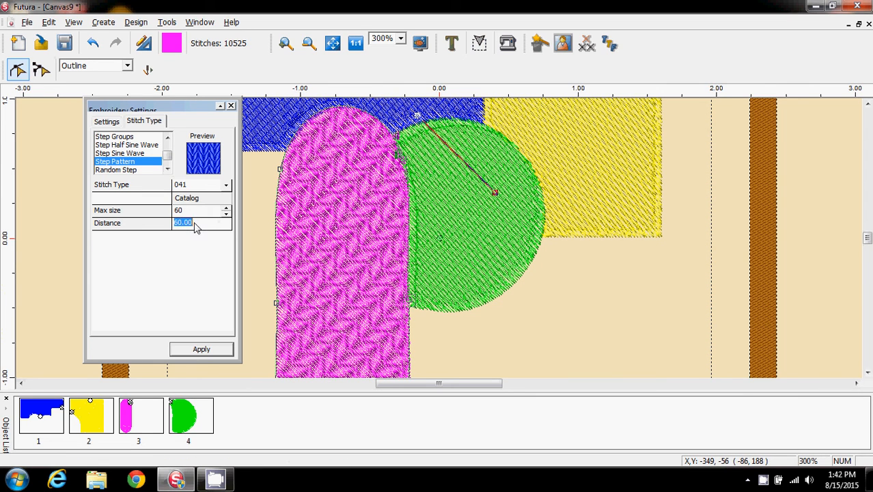
text(40)
click(214, 350)
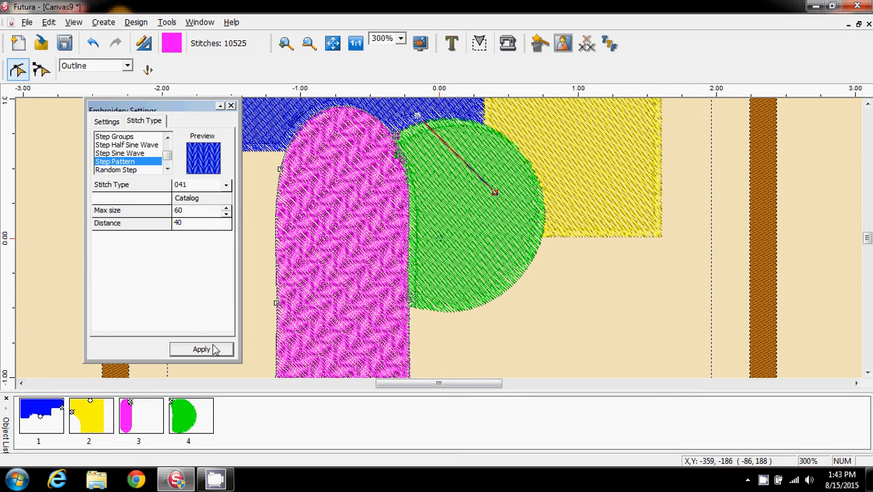
click(213, 351)
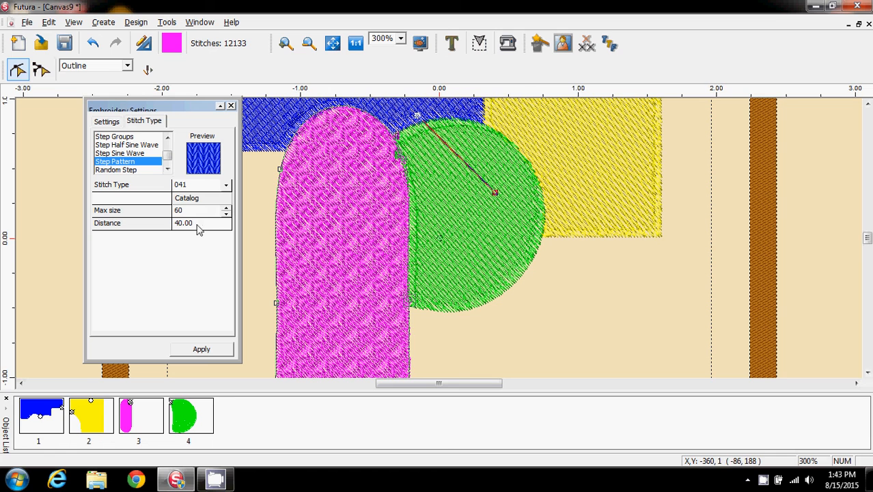
Select the green circle segment and change its stitch type to Step Pattern.
click(476, 230)
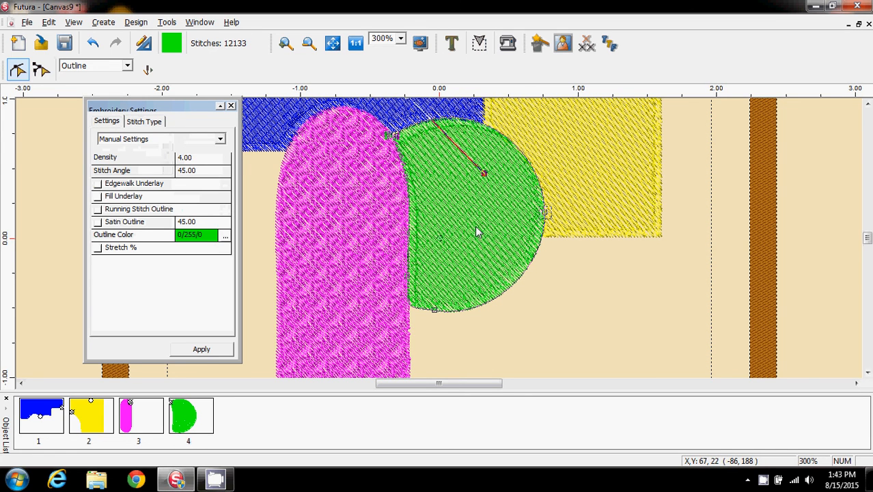
click(137, 123)
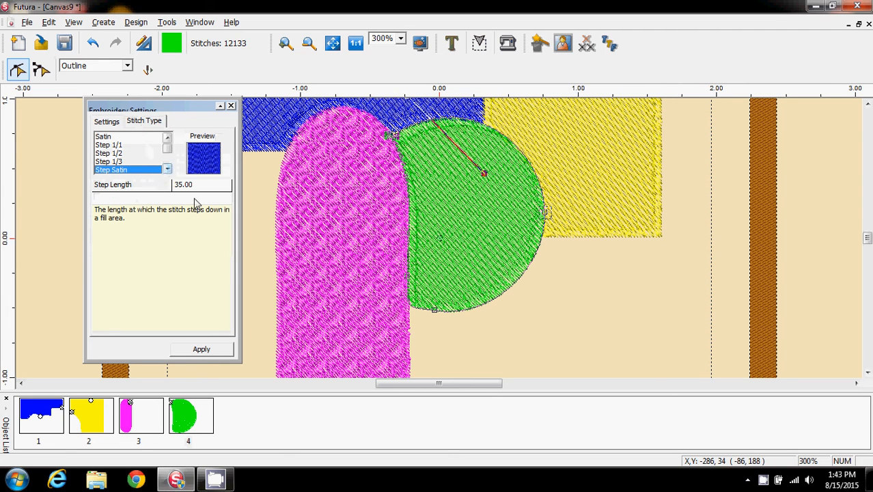
click(167, 169)
click(168, 169)
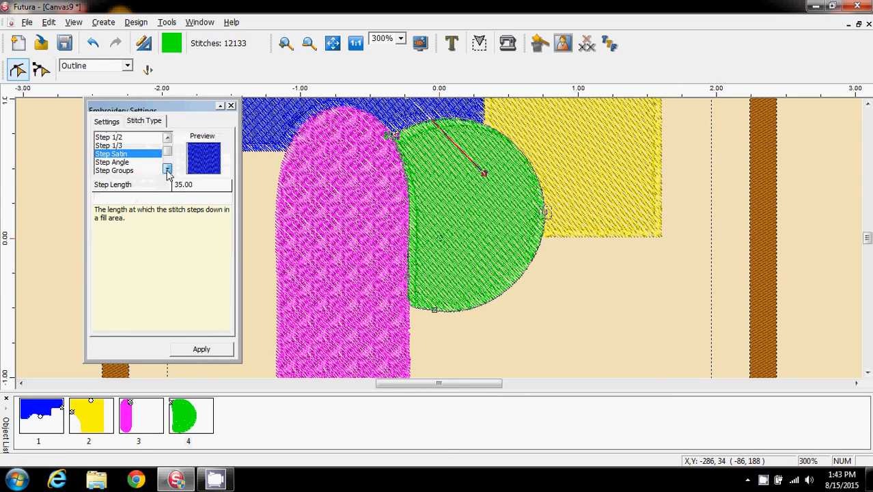
click(167, 168)
click(167, 169)
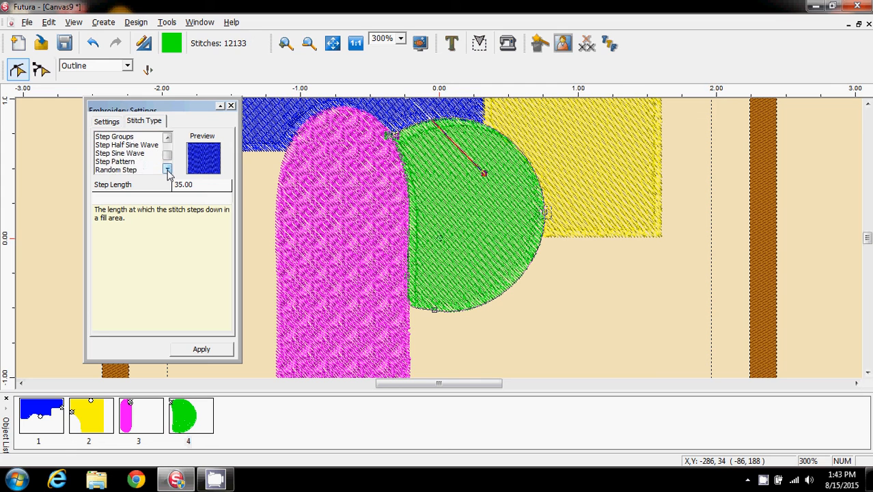
click(129, 162)
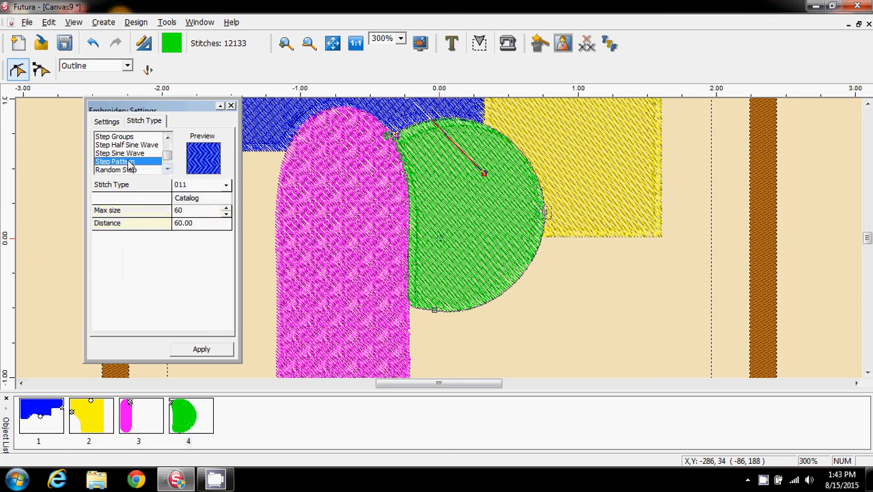
Browse the stitch pattern catalog for pattern 098 and apply it to the green shape.
click(205, 198)
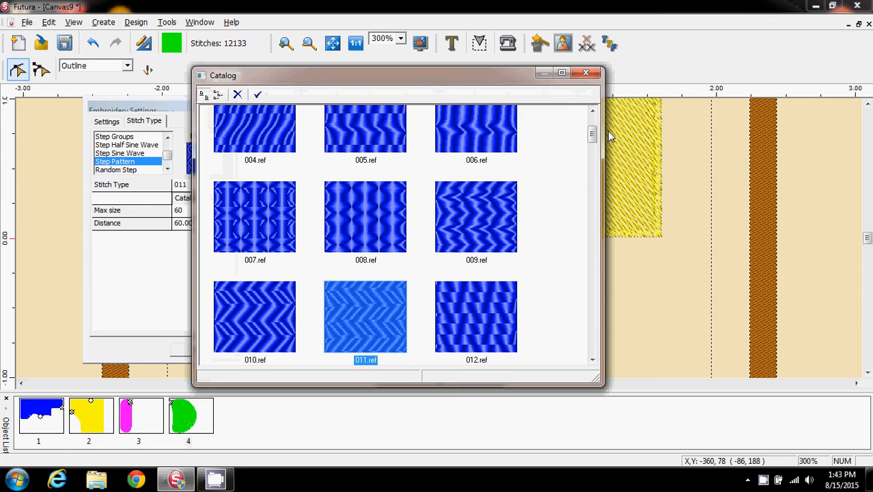
scroll(595, 273, down, 10)
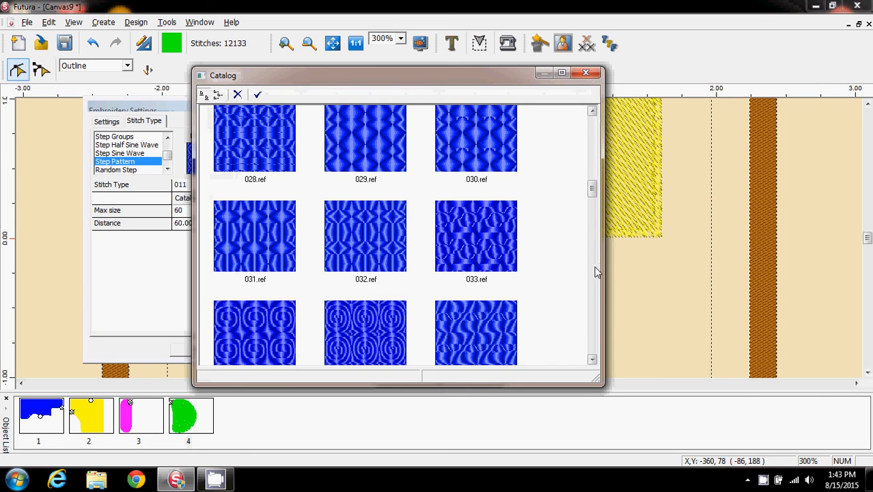
scroll(596, 292, down, 12)
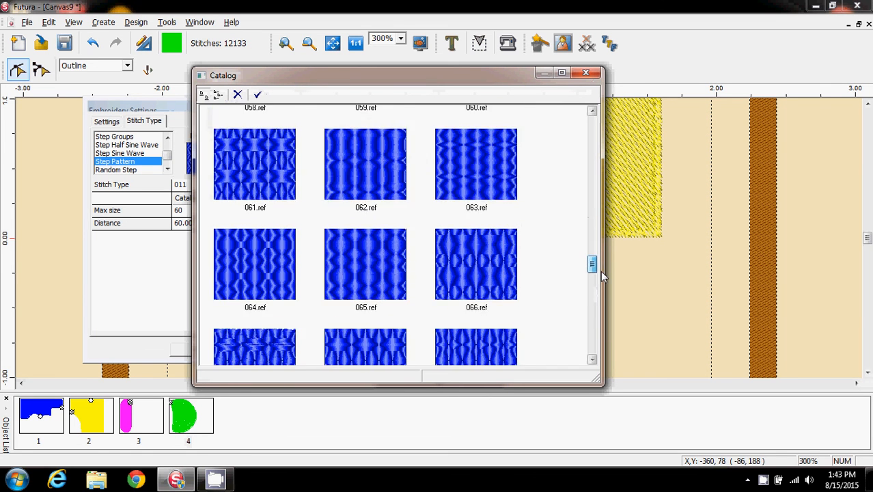
drag(607, 299, 612, 325)
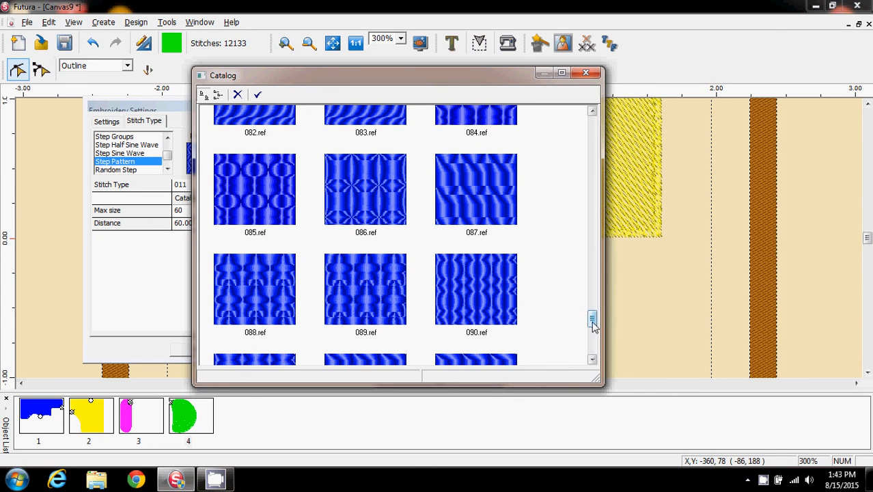
drag(595, 321, 595, 347)
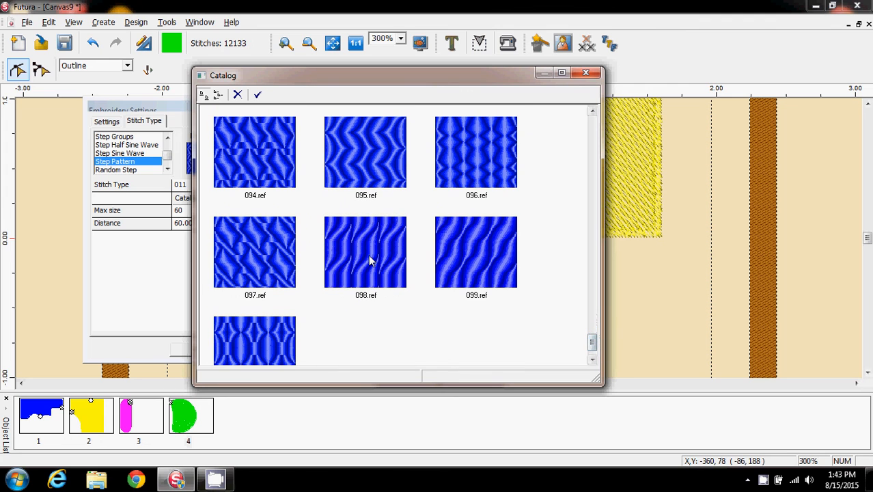
click(388, 264)
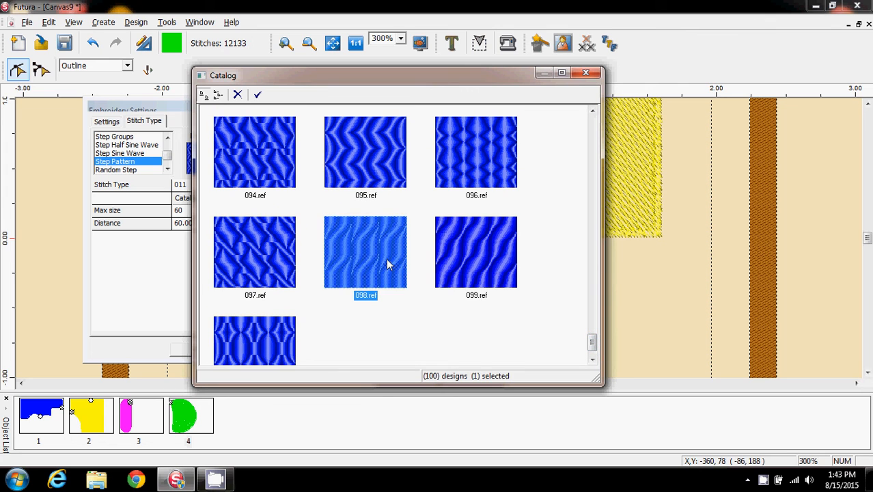
double_click(388, 264)
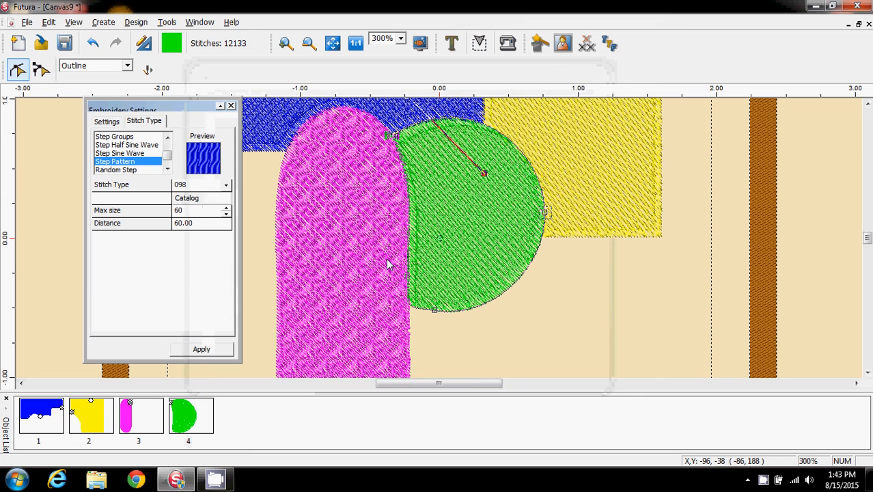
click(201, 349)
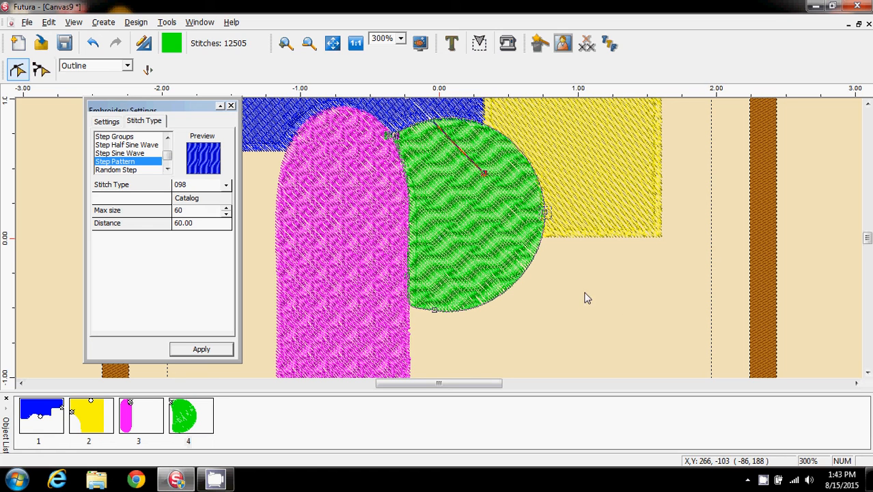
Close the embroidery settings and leave outline editing of the green shape.
click(401, 39)
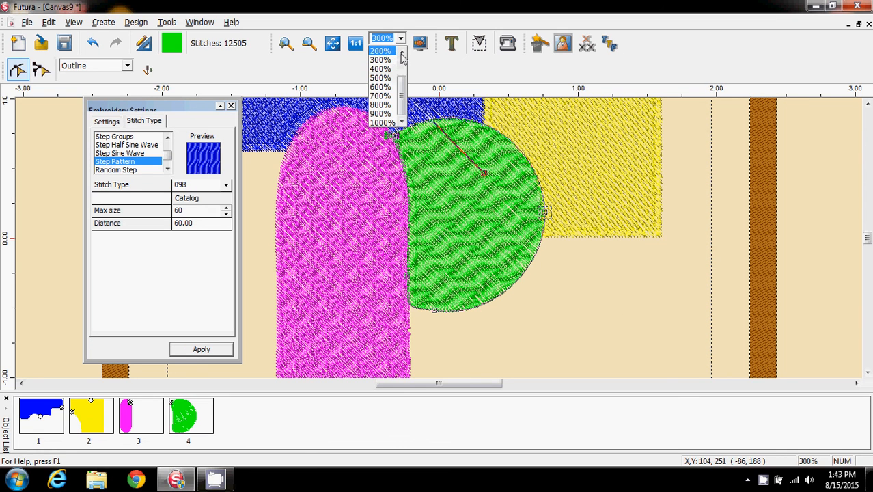
click(394, 53)
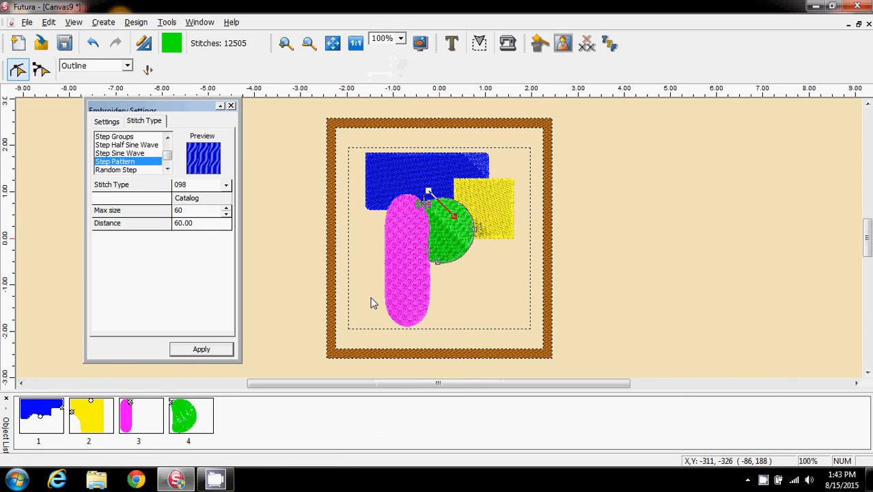
click(231, 106)
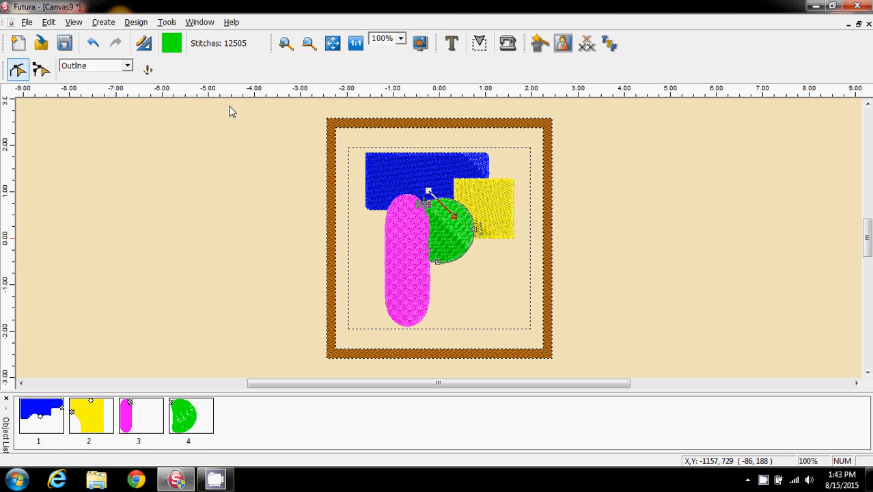
click(19, 73)
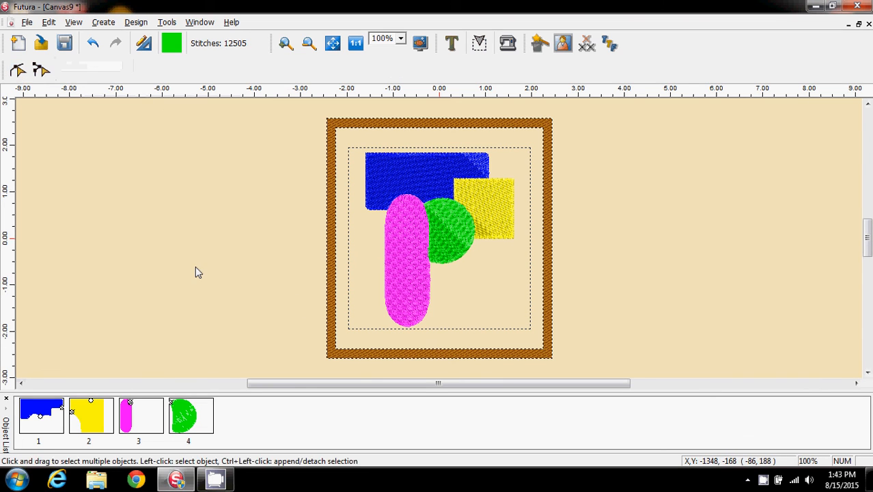
Start the Redraw Design simulation, play the stitching from the beginning and stop it partway through the blue shape.
click(54, 26)
mouse_move(73, 22)
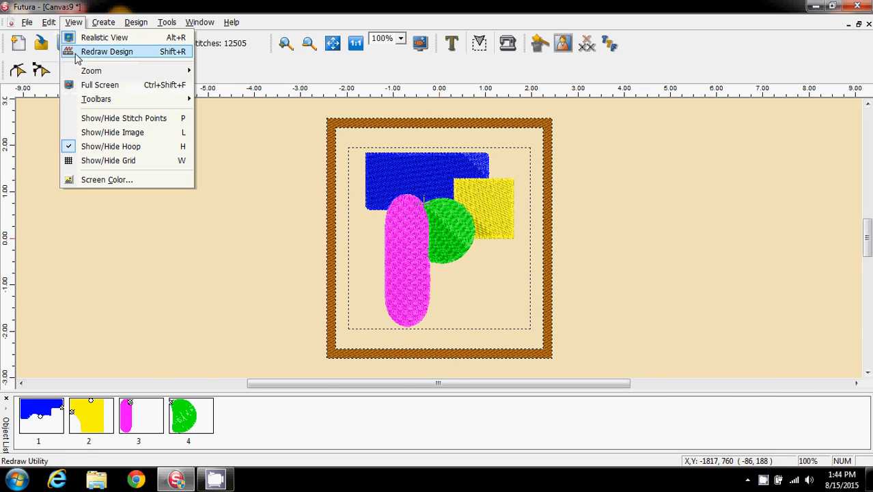
click(76, 52)
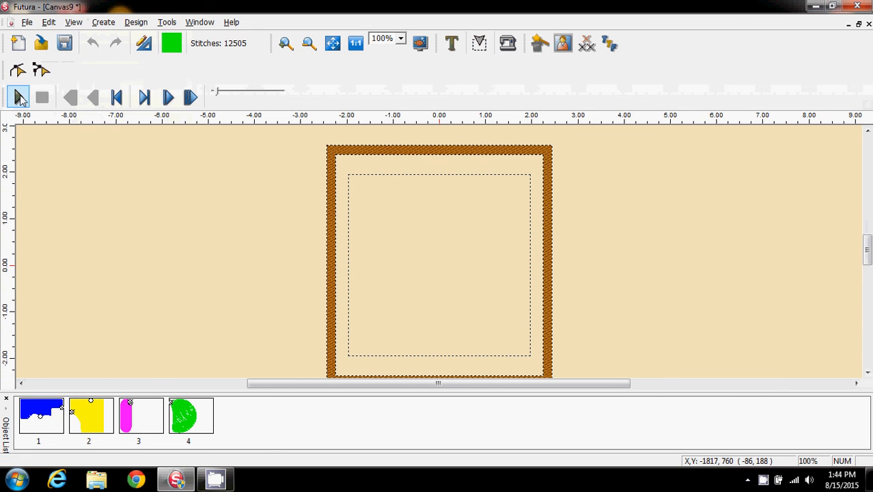
click(20, 98)
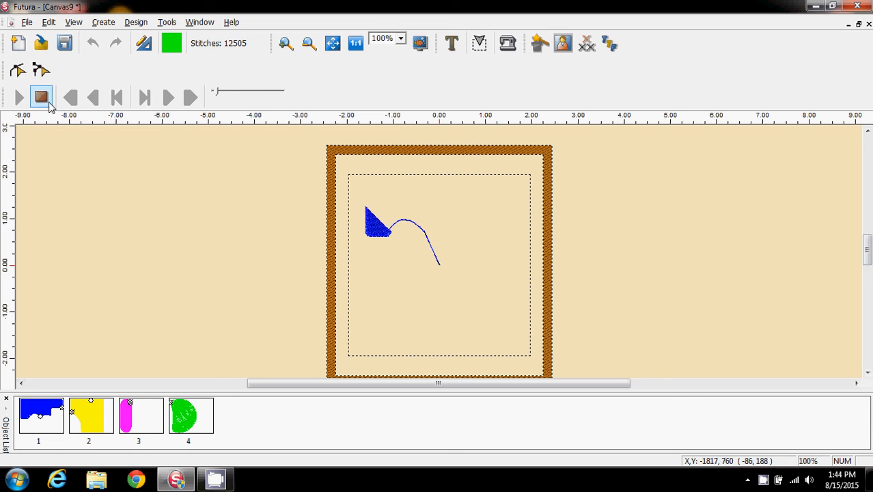
click(42, 99)
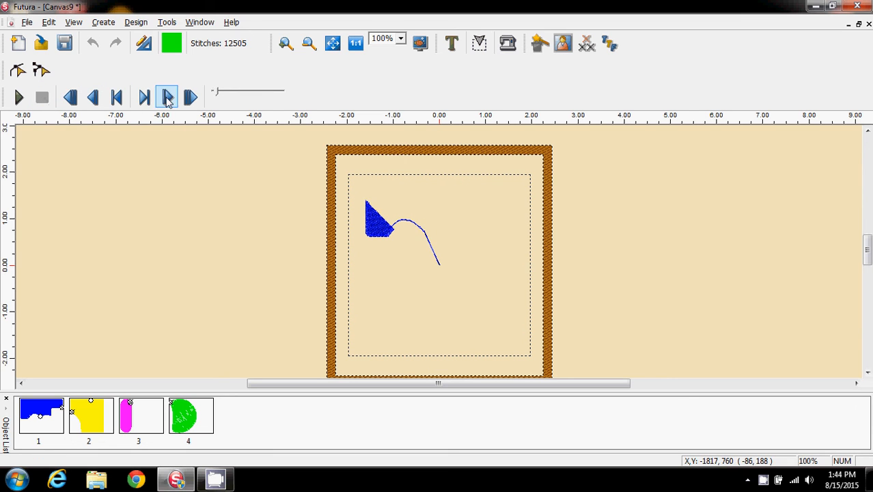
Advance the stitch simulation one colour block at a time to the end of the design and exit Redraw Design.
click(147, 99)
click(154, 101)
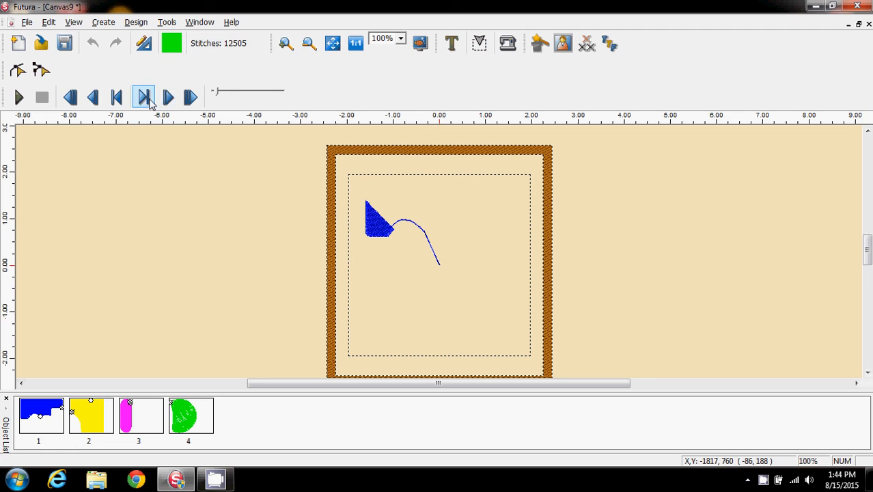
click(168, 99)
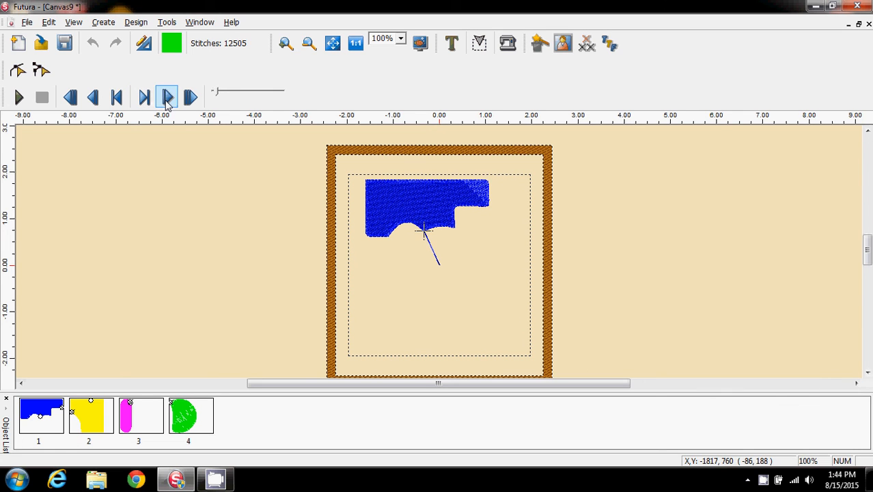
click(167, 99)
click(167, 99)
click(168, 99)
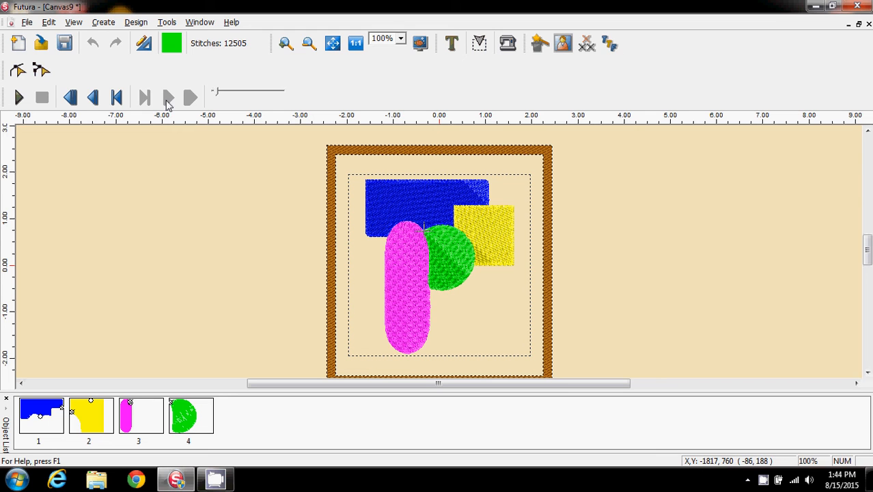
click(68, 24)
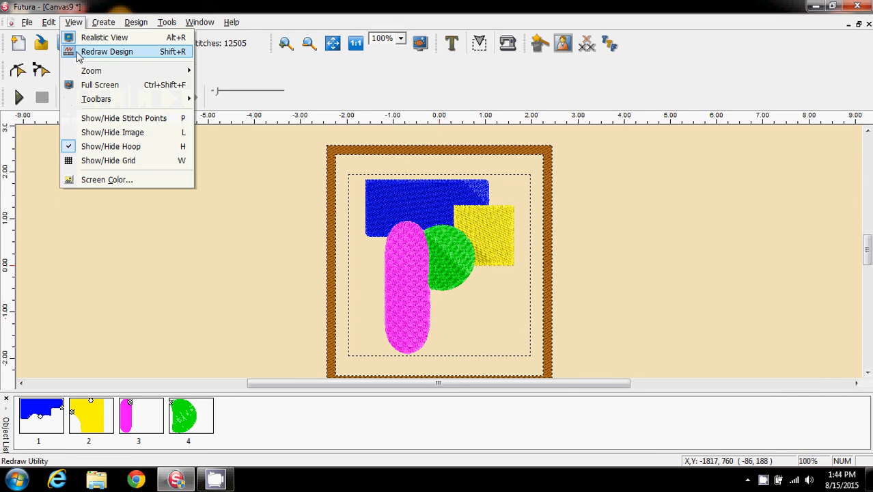
click(78, 53)
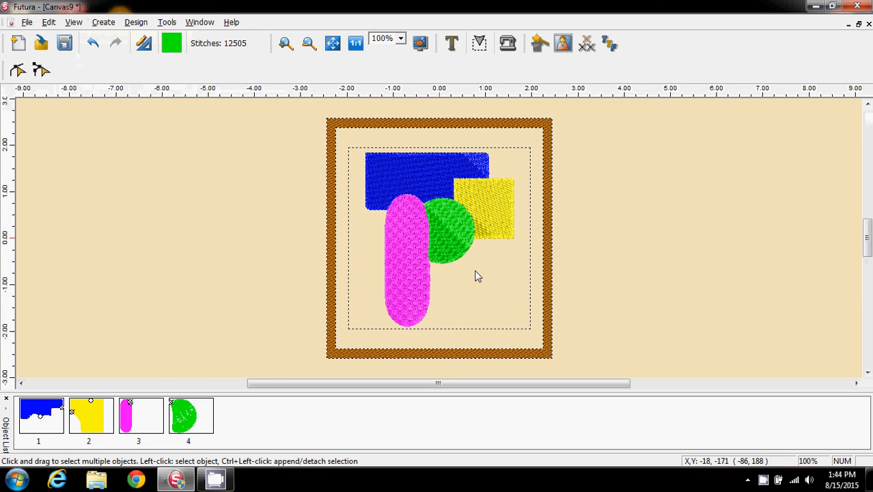
click(27, 22)
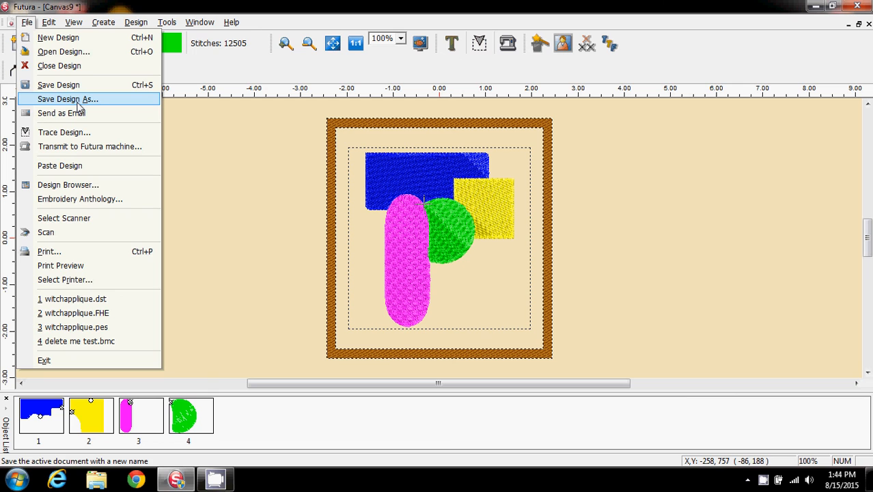
click(27, 21)
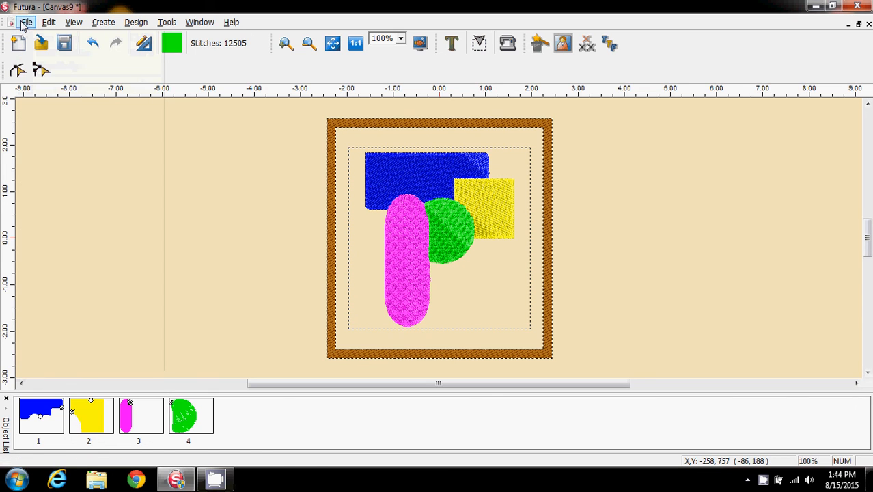